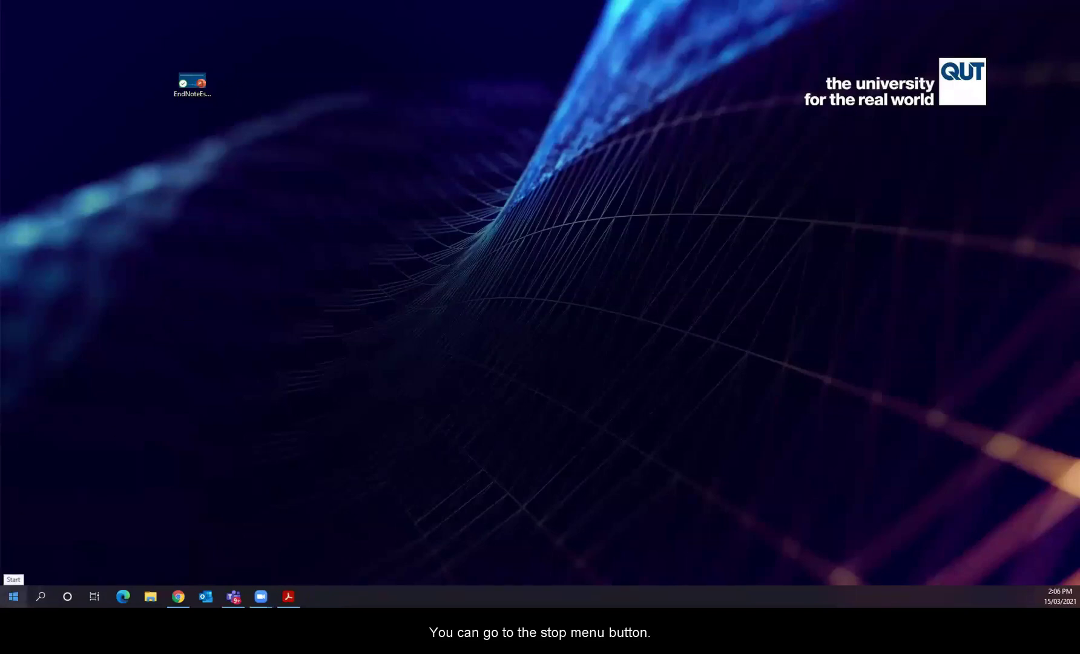
Launch EndNote 20 from the Start menu and dismiss the missing-library warning
{"action": "left_click", "coordinate": [14, 596]}
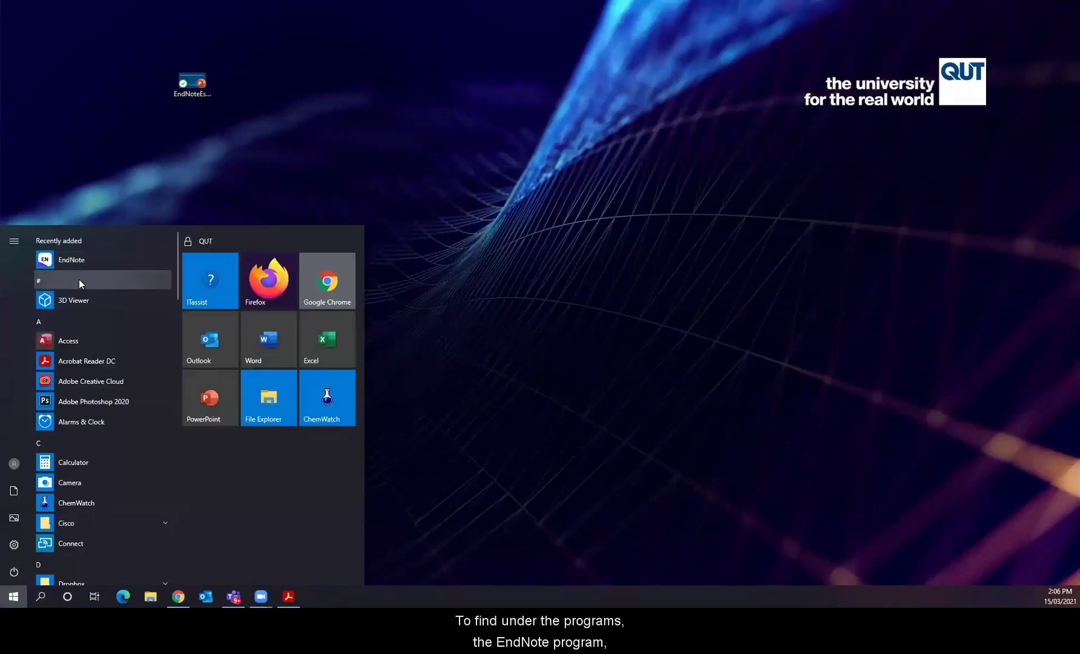
{"action": "scroll", "coordinate": [99, 373], "scroll_direction": "down", "scroll_amount": 3}
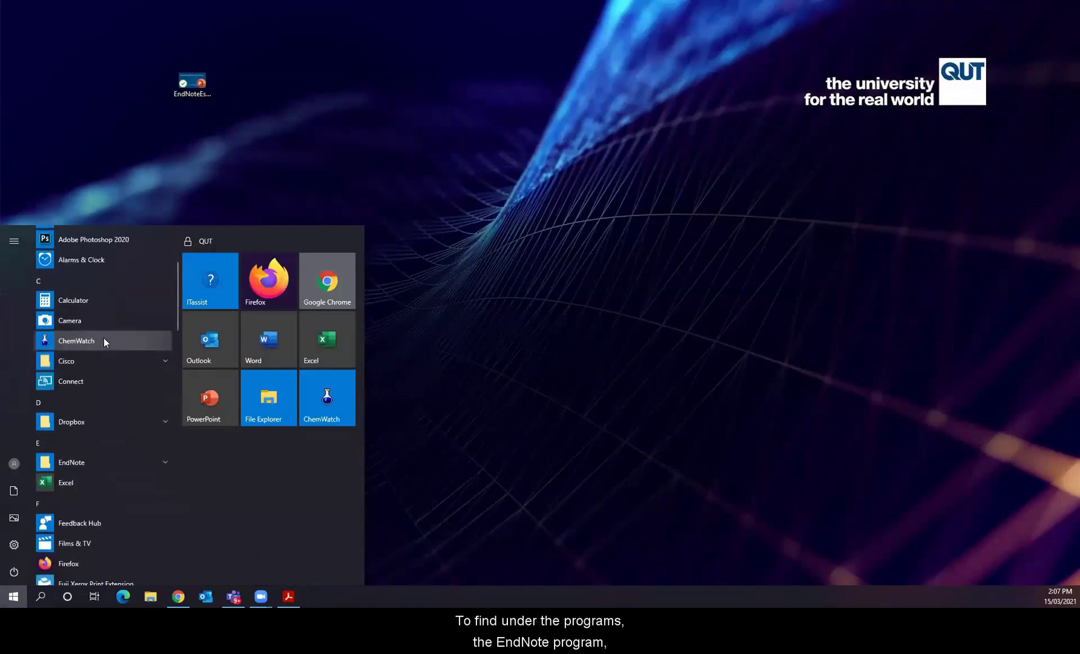
{"action": "left_click", "coordinate": [158, 409]}
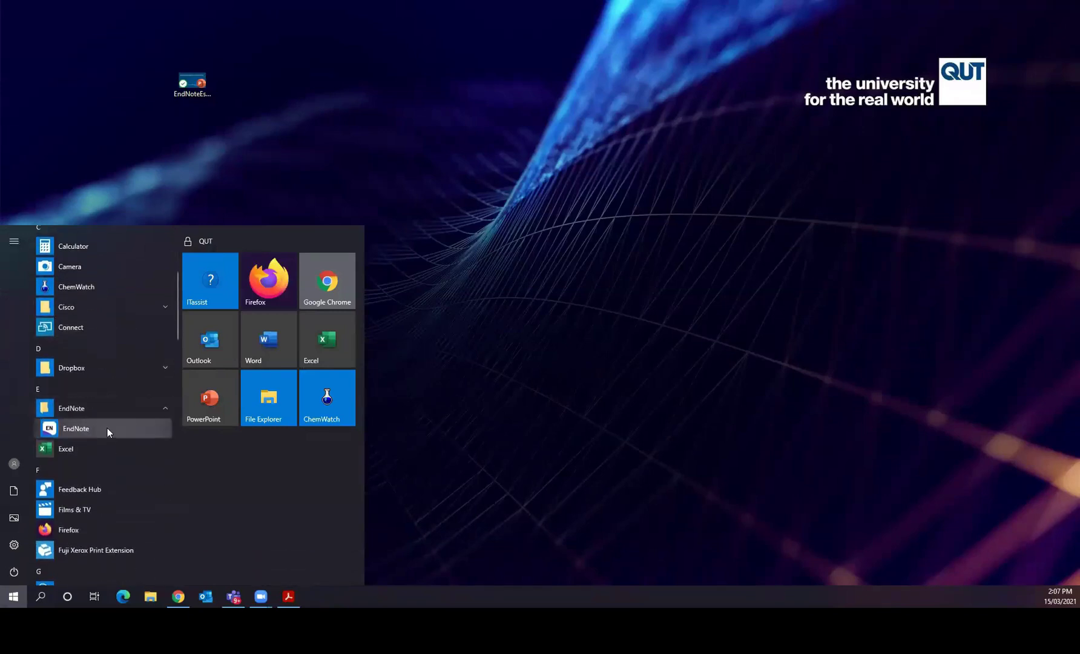
{"action": "left_click", "coordinate": [107, 428]}
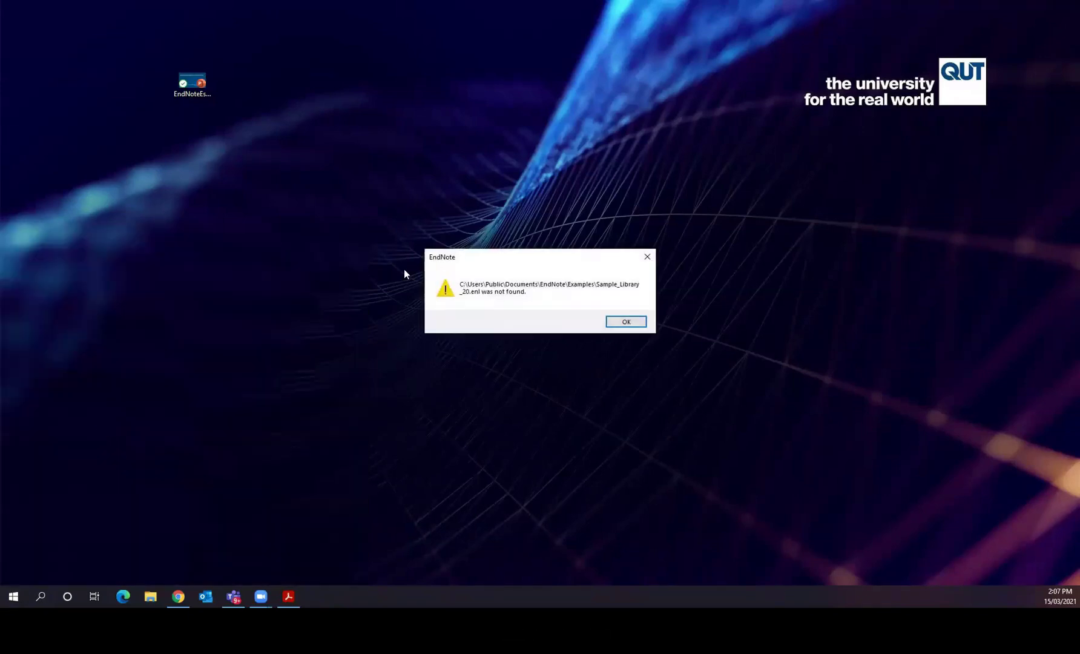
{"action": "left_click", "coordinate": [610, 322]}
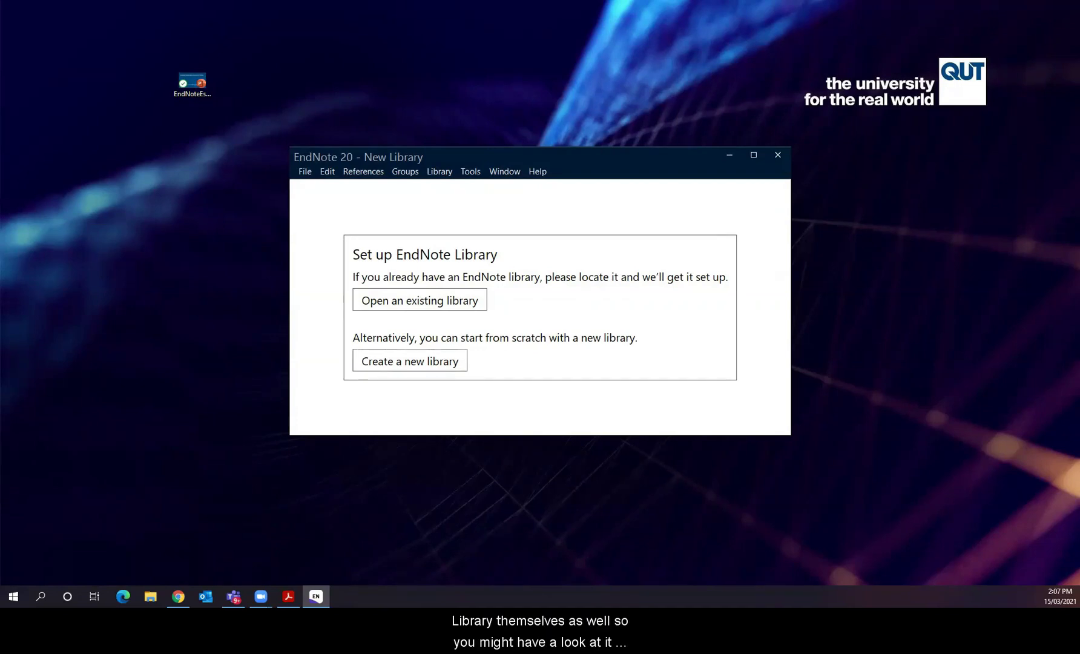
Open Sample_Library_20.enlx from C:\Program Files (x86)\EndNote 20\Examples
{"action": "left_click", "coordinate": [410, 301]}
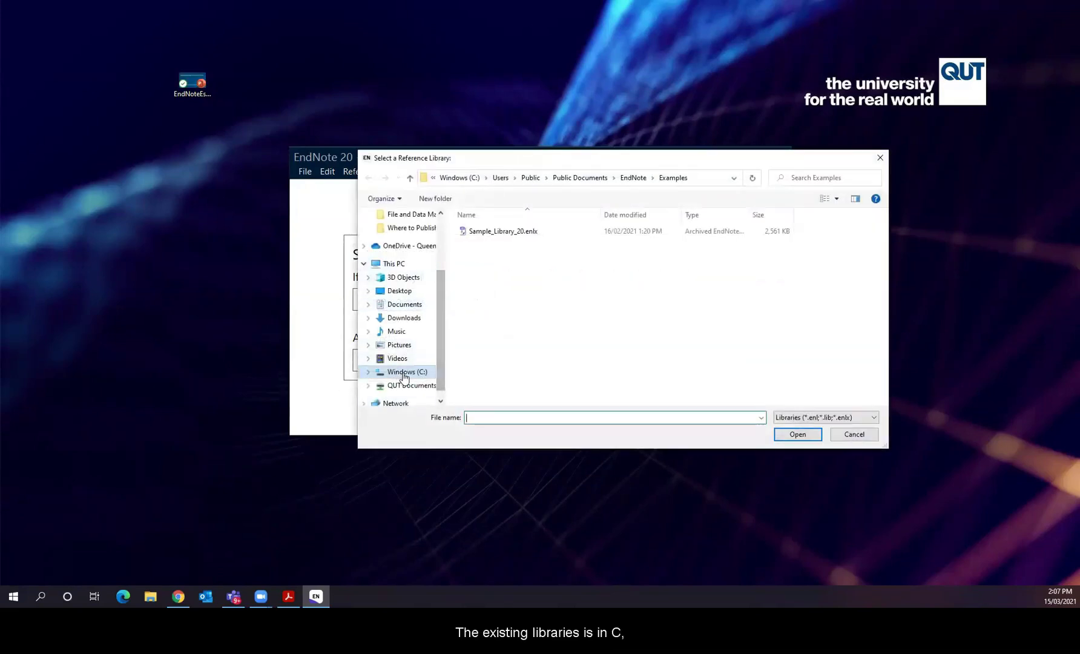
{"action": "left_click", "coordinate": [405, 375]}
{"action": "double_click", "coordinate": [485, 267]}
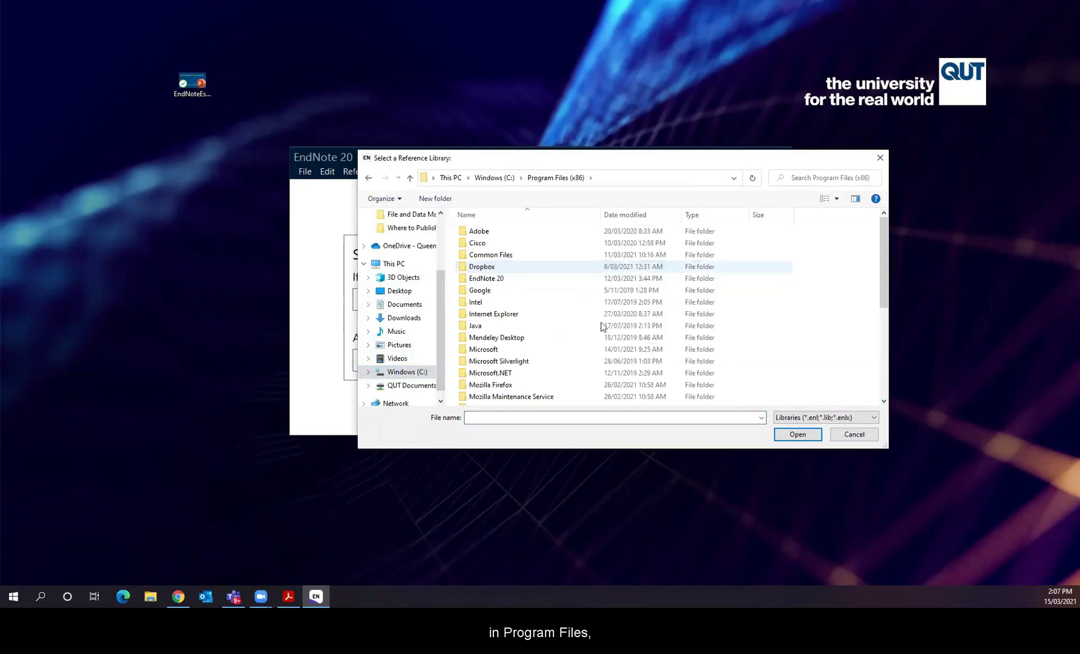
{"action": "left_click", "coordinate": [494, 282]}
{"action": "double_click", "coordinate": [493, 282]}
{"action": "left_click", "coordinate": [486, 351]}
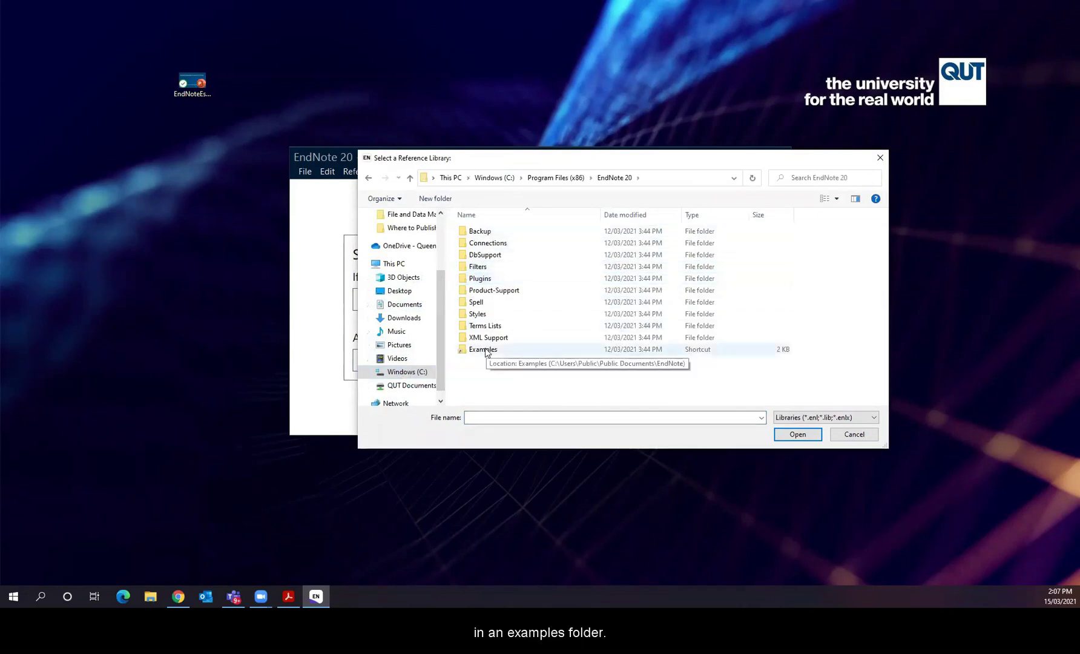
{"action": "double_click", "coordinate": [486, 351]}
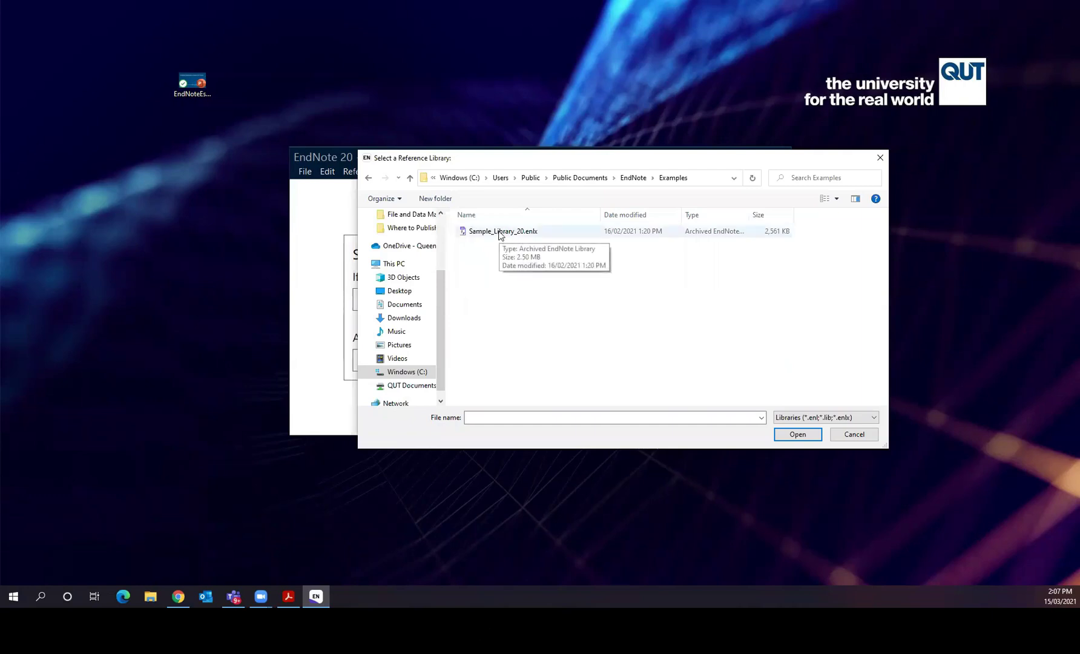
{"action": "double_click", "coordinate": [499, 234]}
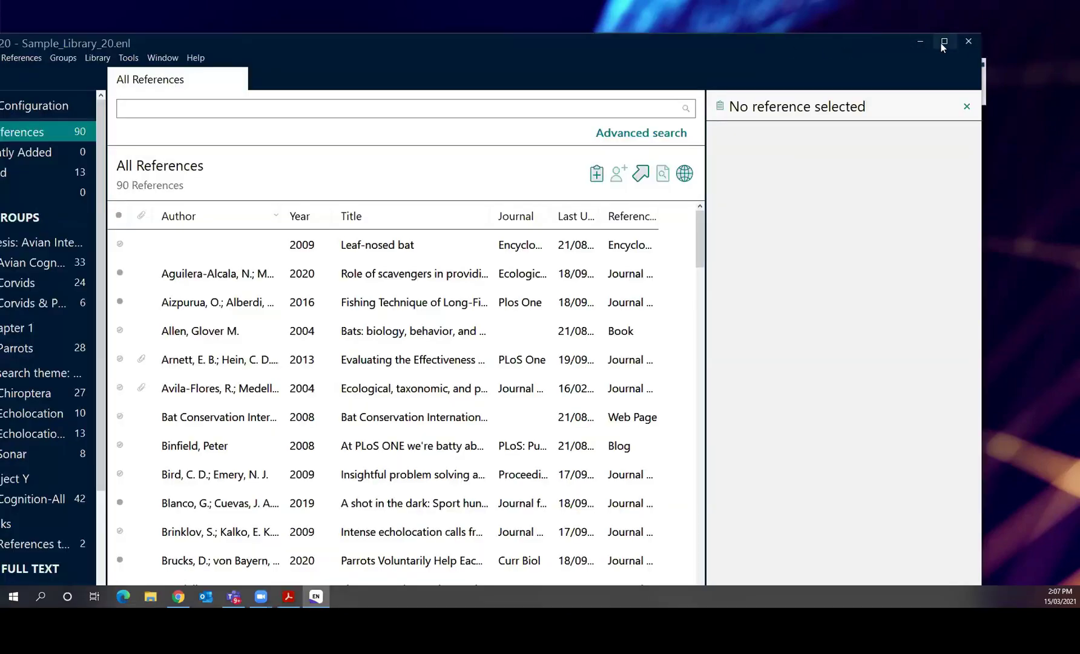
Maximize the library window, widen the reference list, and widen the groups pane
{"action": "left_click", "coordinate": [944, 42]}
{"action": "left_click_drag", "start_coordinate": [832, 291], "coordinate": [857, 284]}
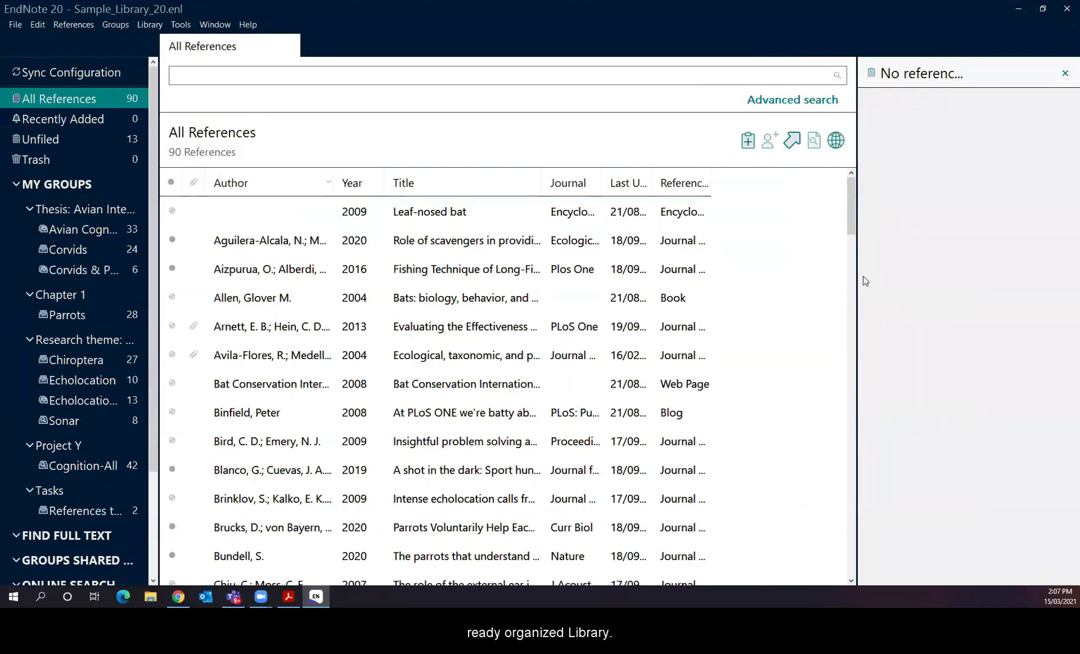
{"action": "left_click_drag", "start_coordinate": [151, 405], "coordinate": [187, 406]}
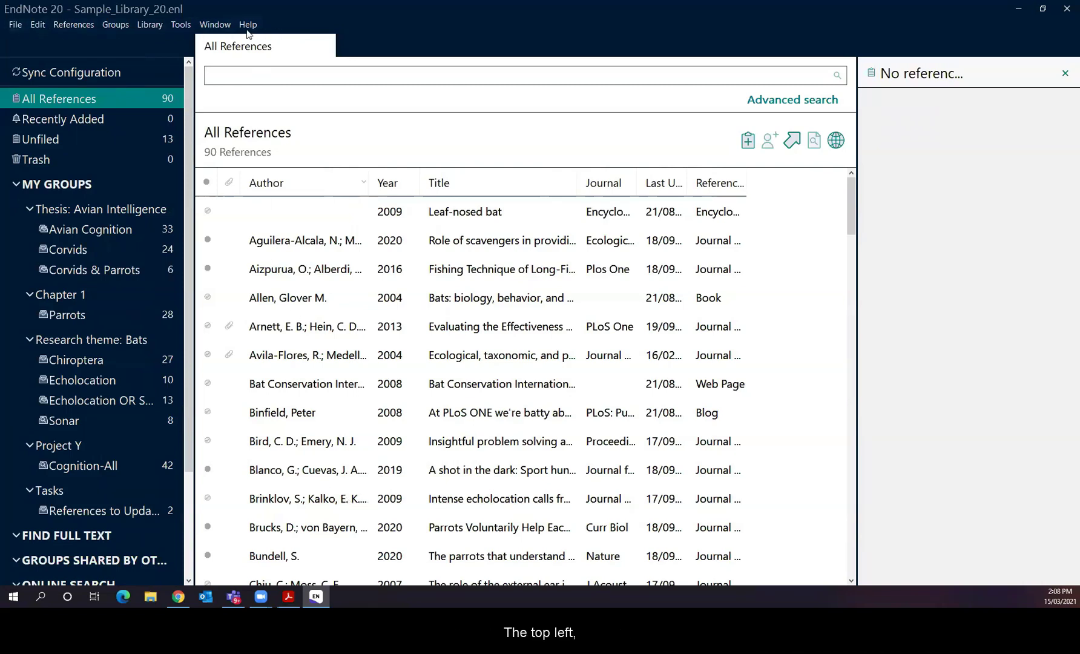
Browse the menu bar menus, then close the Help menu without choosing anything
{"action": "left_click", "coordinate": [39, 25]}
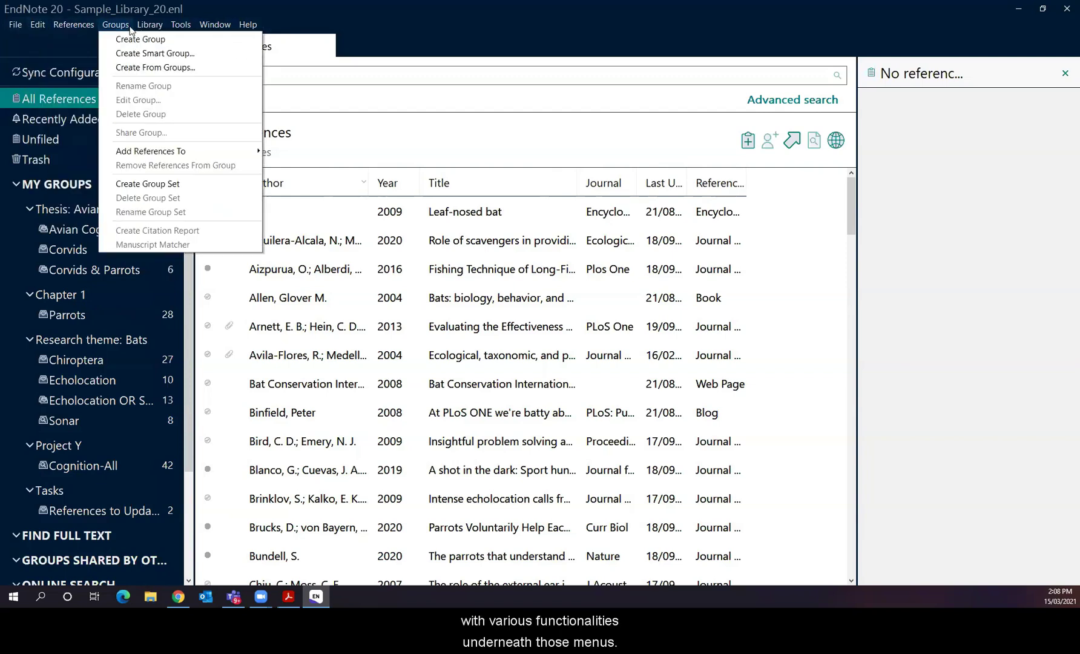
{"action": "mouse_move", "coordinate": [248, 24]}
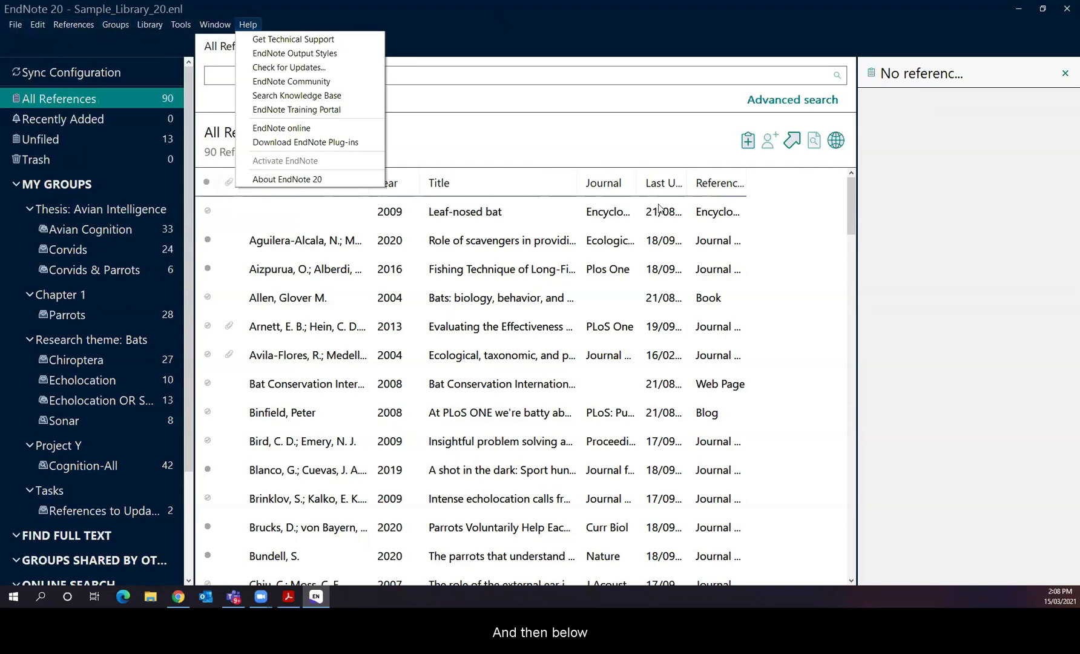
{"action": "left_click", "coordinate": [473, 193]}
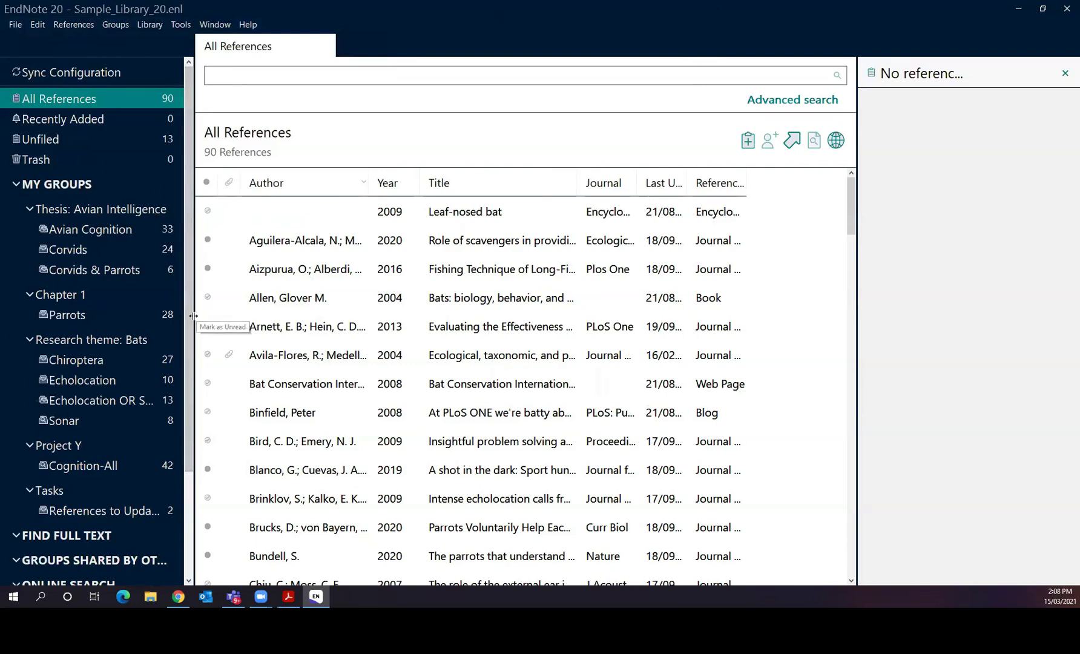
Widen the groups pane so group names like Echolocation OR Sonar show in full
{"action": "left_click_drag", "start_coordinate": [189, 310], "coordinate": [208, 310]}
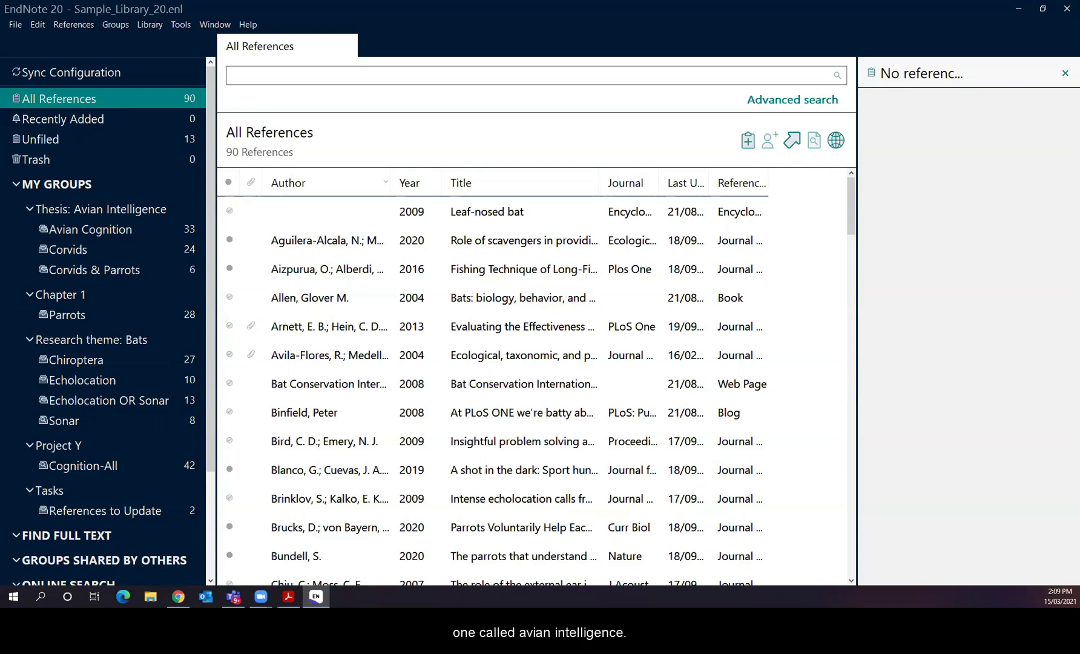
Step through the Thesis: Avian Intelligence and Chapter 1 groups, ending on Research theme: Bats
{"action": "left_click", "coordinate": [95, 210]}
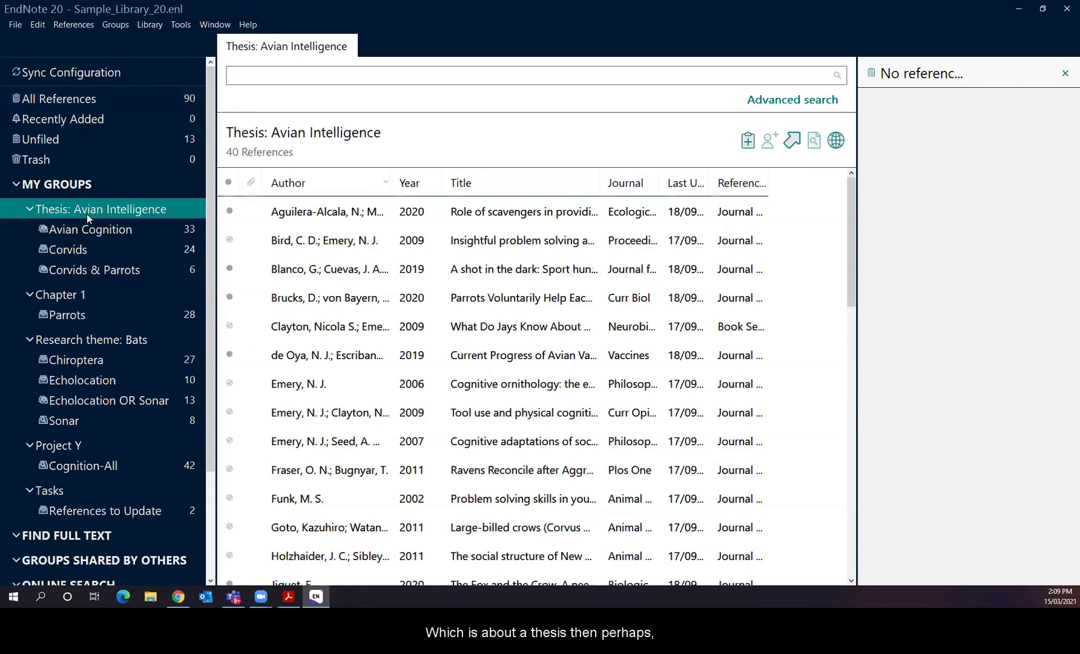
{"action": "left_click", "coordinate": [70, 295]}
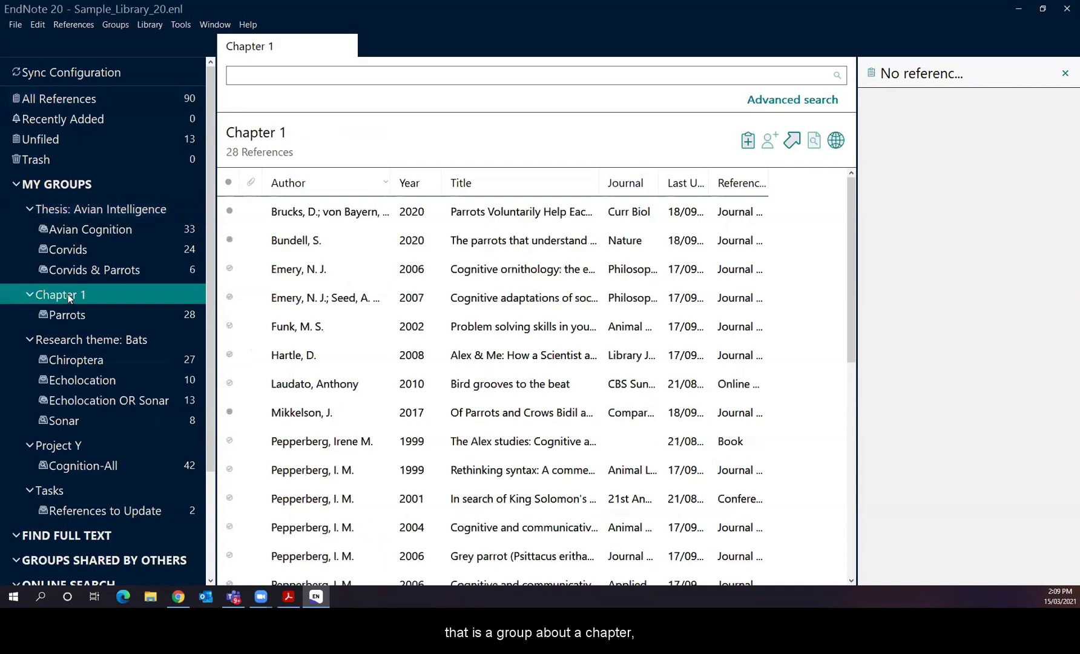
{"action": "left_click", "coordinate": [74, 343]}
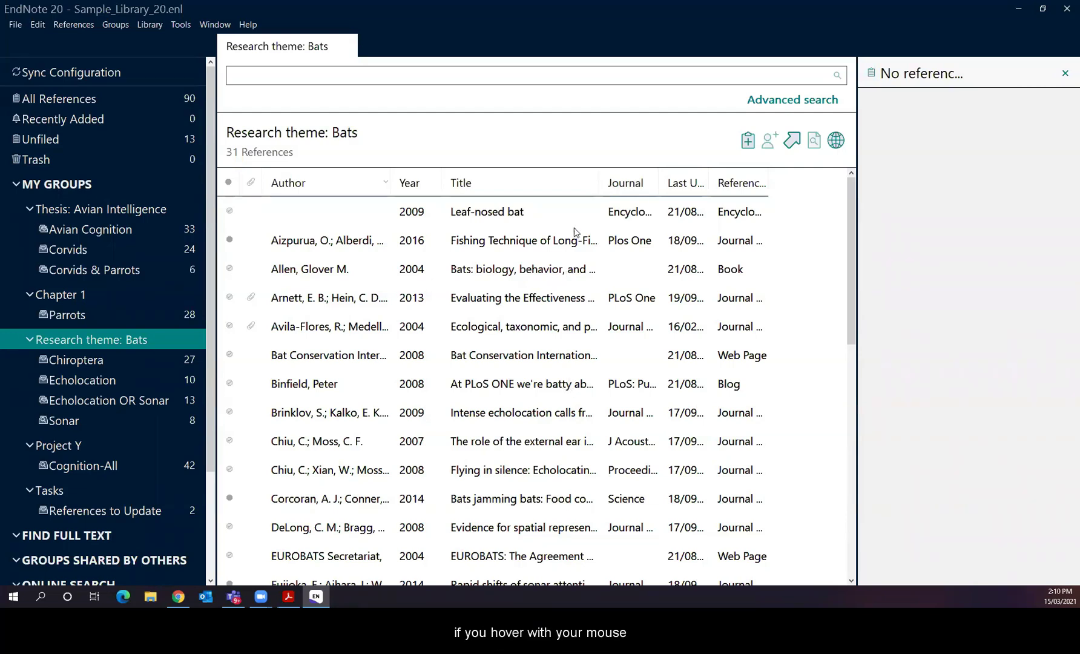
Add a Rating column to the Bats reference list, then hide it again
{"action": "mouse_move", "coordinate": [492, 174]}
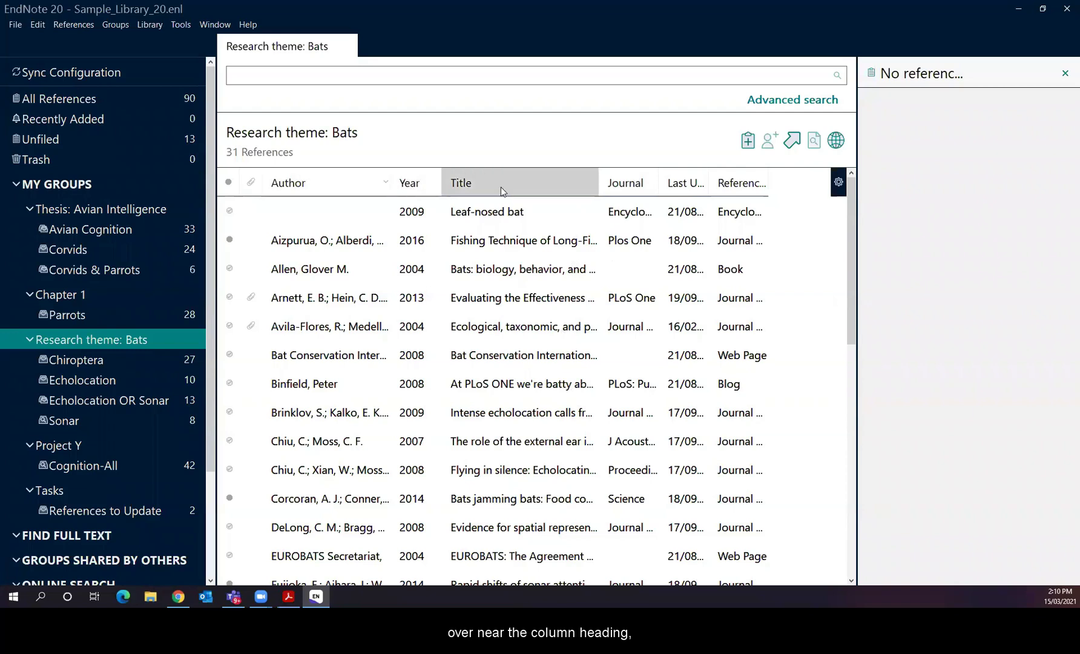
{"action": "right_click", "coordinate": [523, 180]}
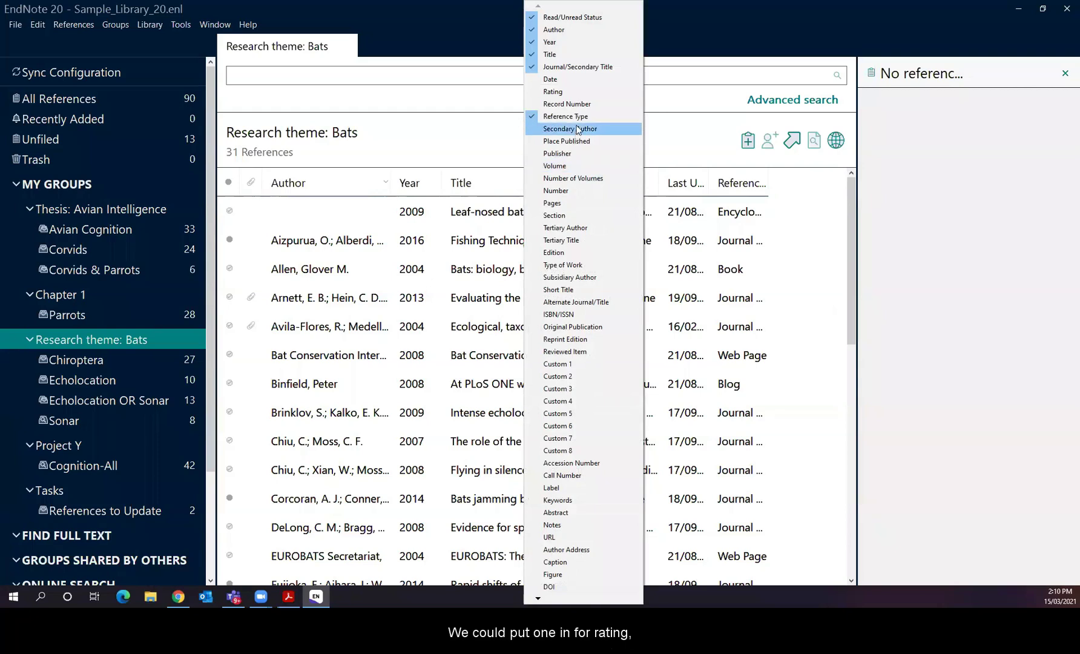
{"action": "left_click", "coordinate": [566, 91]}
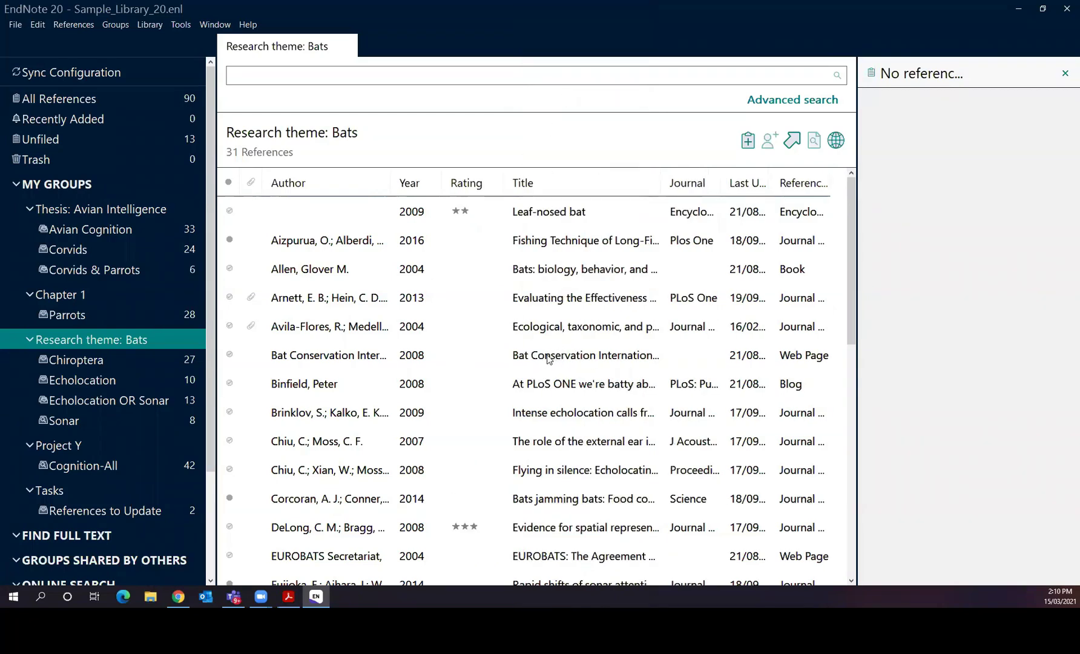
{"action": "right_click", "coordinate": [466, 183]}
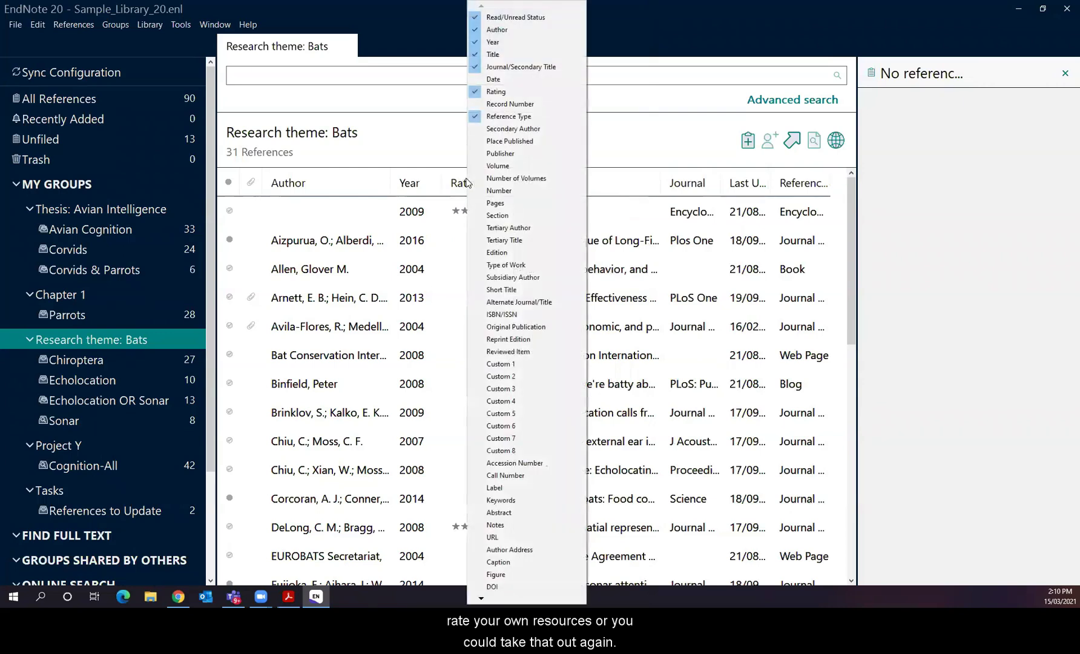
{"action": "left_click", "coordinate": [497, 92]}
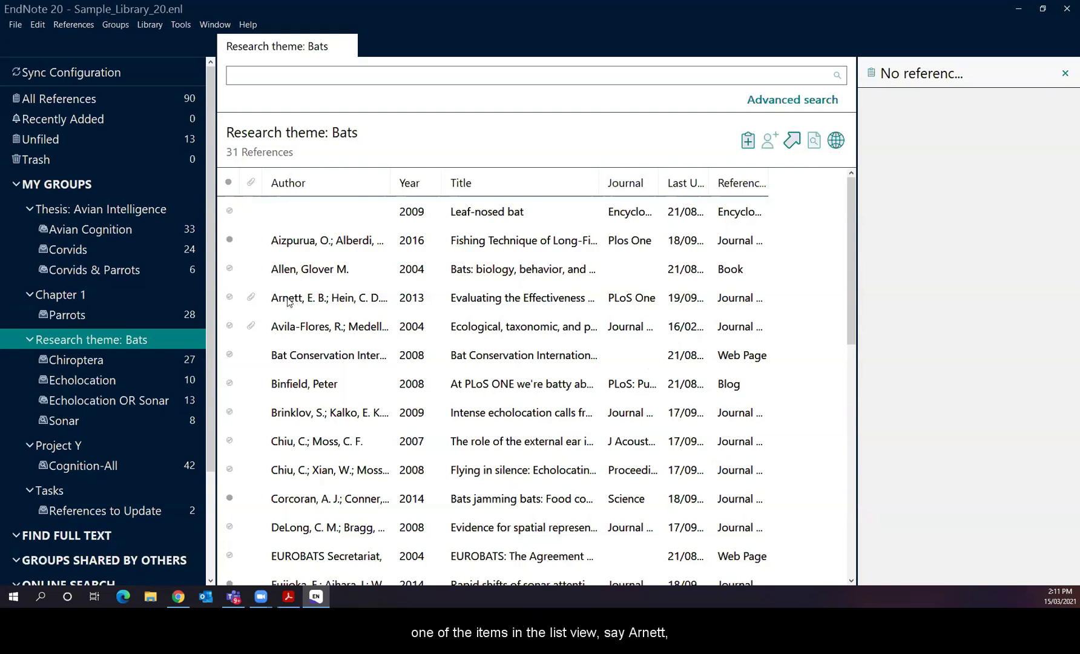
Select the Arnett 2013 reference, widen its preview, and highlight the APA 7th citation
{"action": "left_click", "coordinate": [288, 302]}
{"action": "left_click_drag", "start_coordinate": [856, 277], "coordinate": [814, 277]}
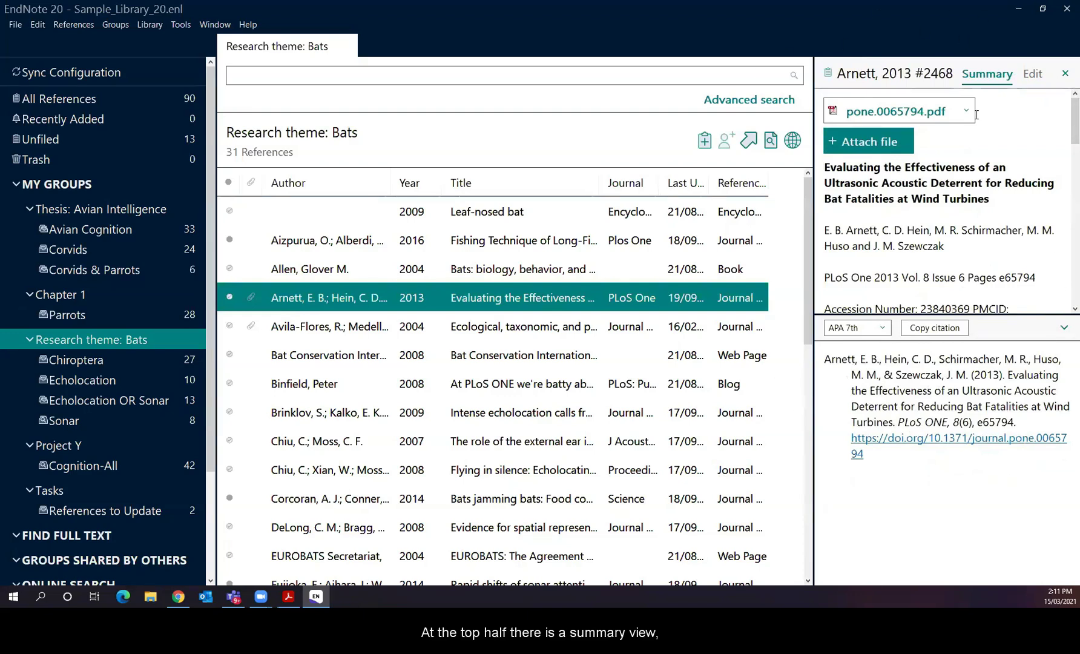
{"action": "scroll", "coordinate": [1063, 118], "scroll_direction": "down", "scroll_amount": 1}
{"action": "scroll", "coordinate": [1063, 119], "scroll_direction": "down", "scroll_amount": 1}
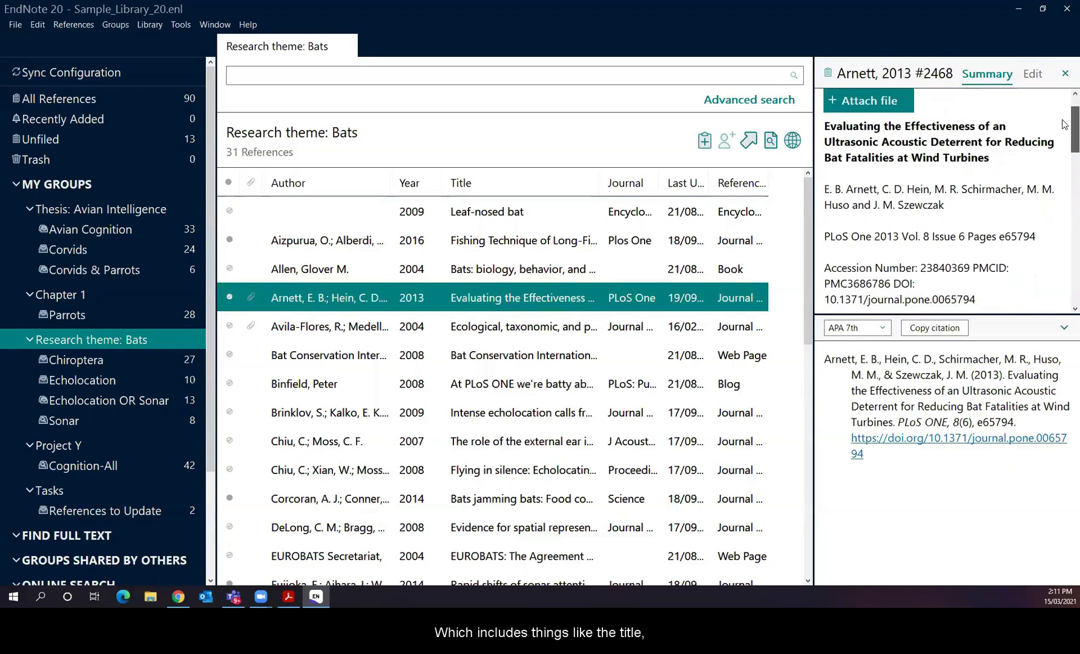
{"action": "scroll", "coordinate": [1063, 124], "scroll_direction": "down", "scroll_amount": 5}
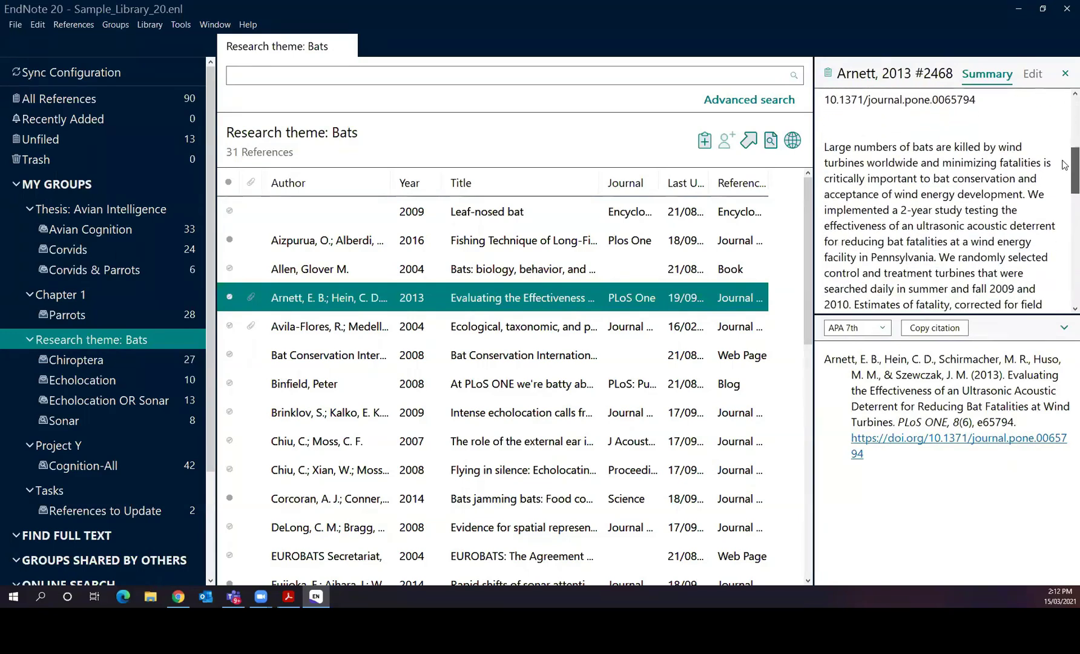
{"action": "scroll", "coordinate": [1063, 165], "scroll_direction": "up", "scroll_amount": 5}
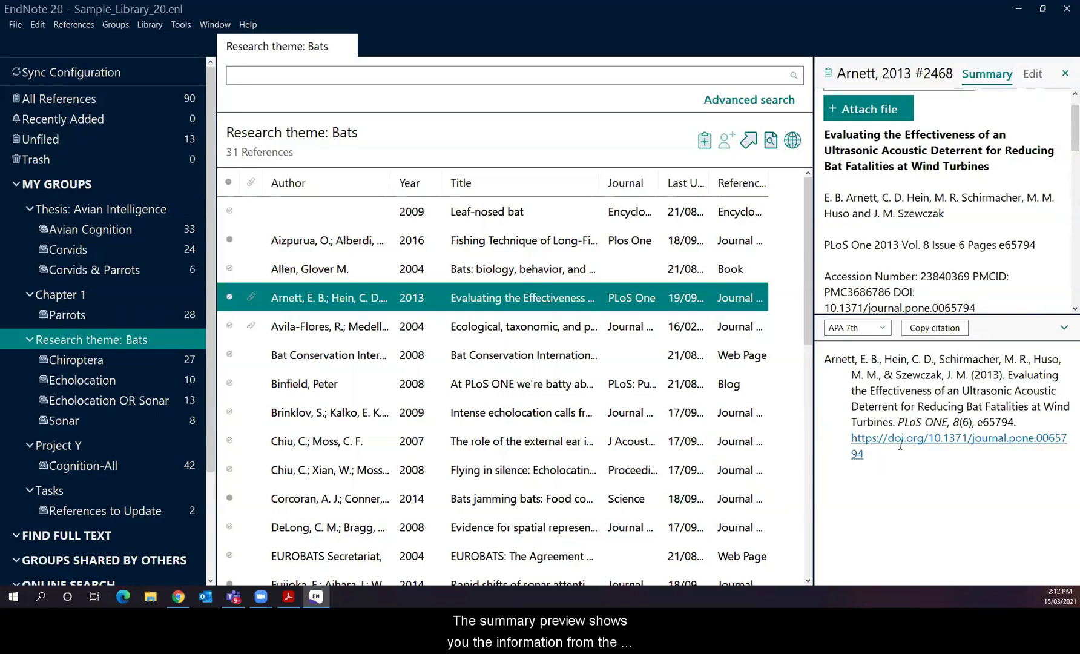
{"action": "left_click_drag", "start_coordinate": [826, 358], "coordinate": [902, 469]}
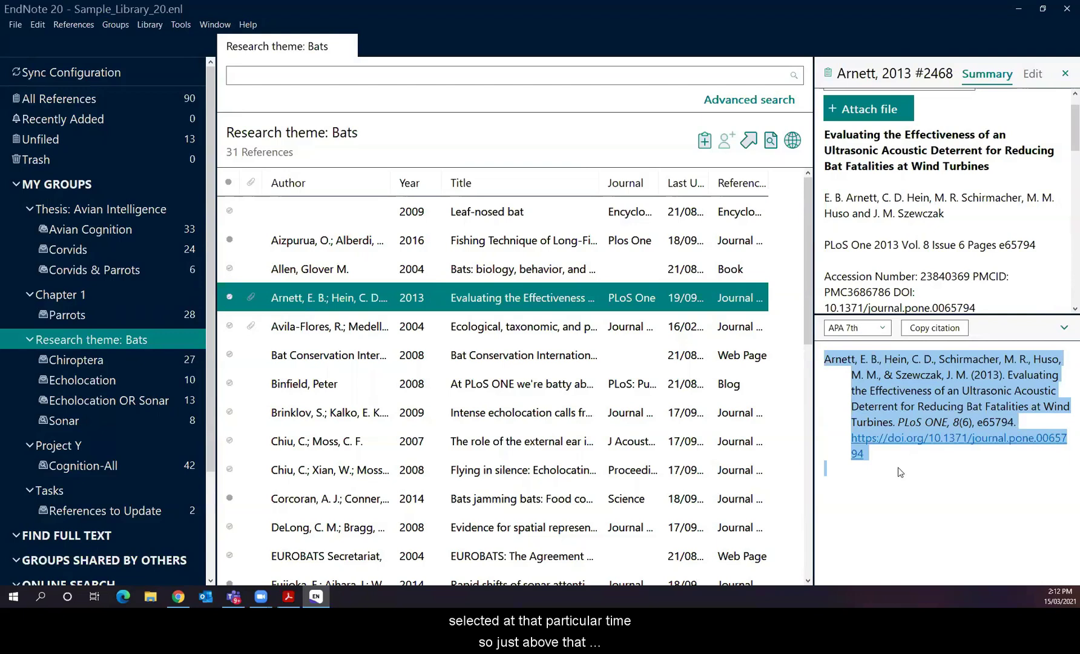
Preview the Arnett citation in Vancouver, switch back to APA 7th, and reopen the style list
{"action": "left_click", "coordinate": [883, 328]}
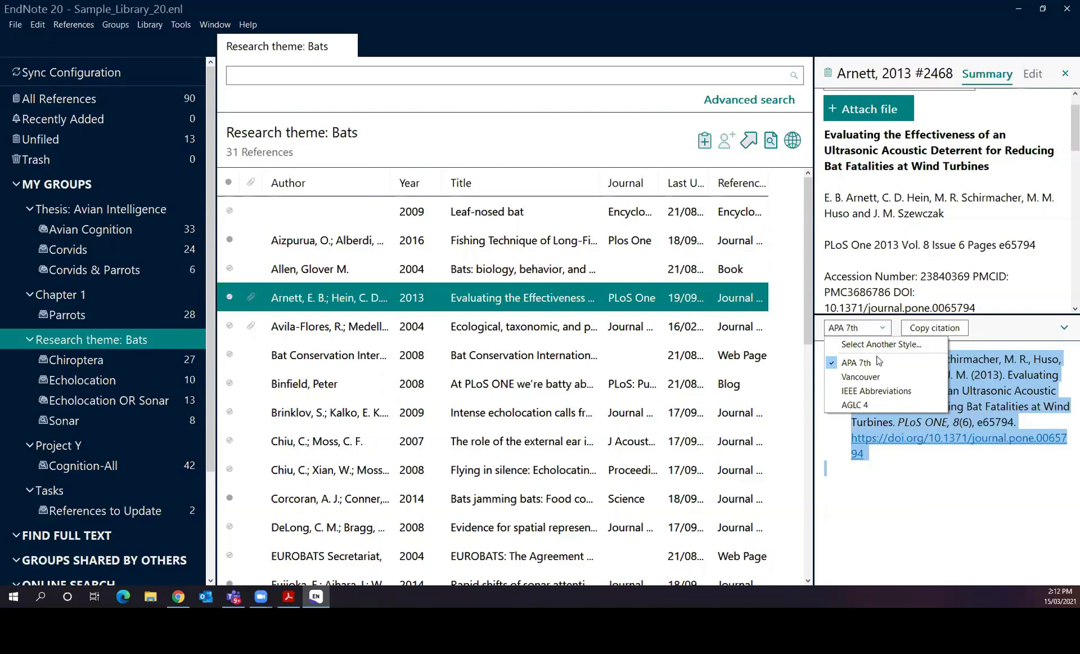
{"action": "left_click", "coordinate": [862, 377]}
{"action": "left_click", "coordinate": [884, 324]}
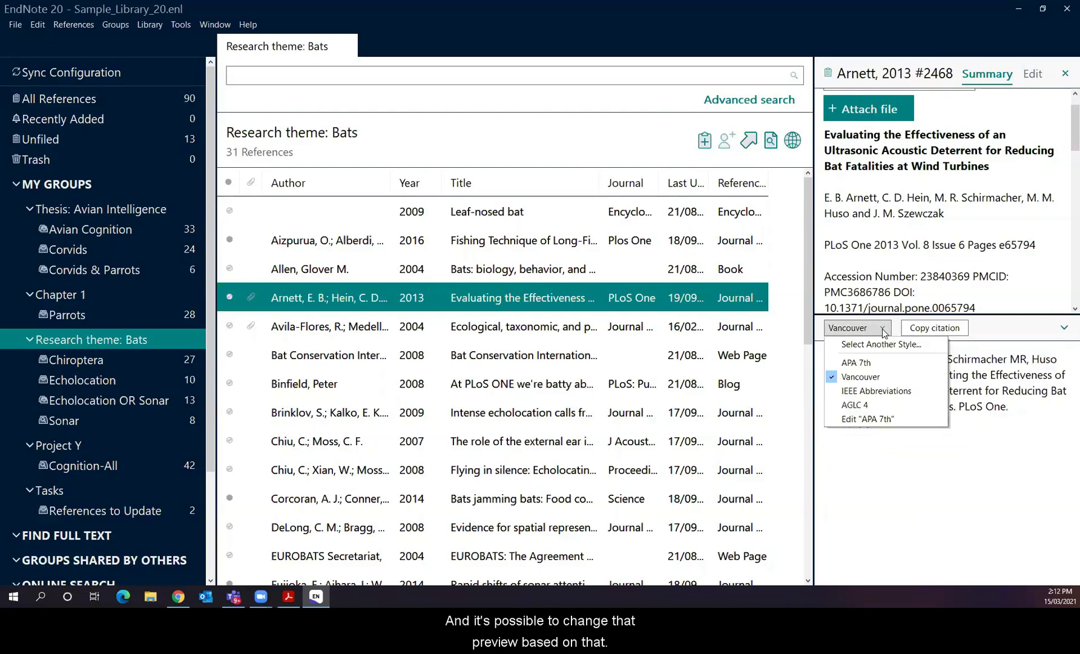
{"action": "left_click", "coordinate": [858, 364]}
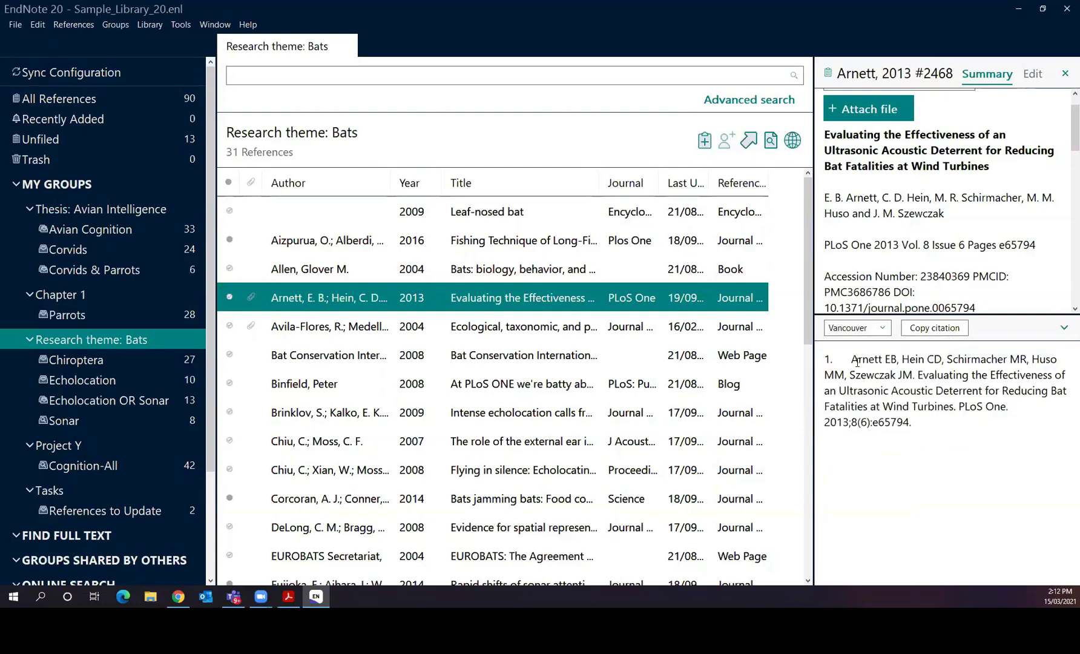
{"action": "left_click", "coordinate": [884, 329]}
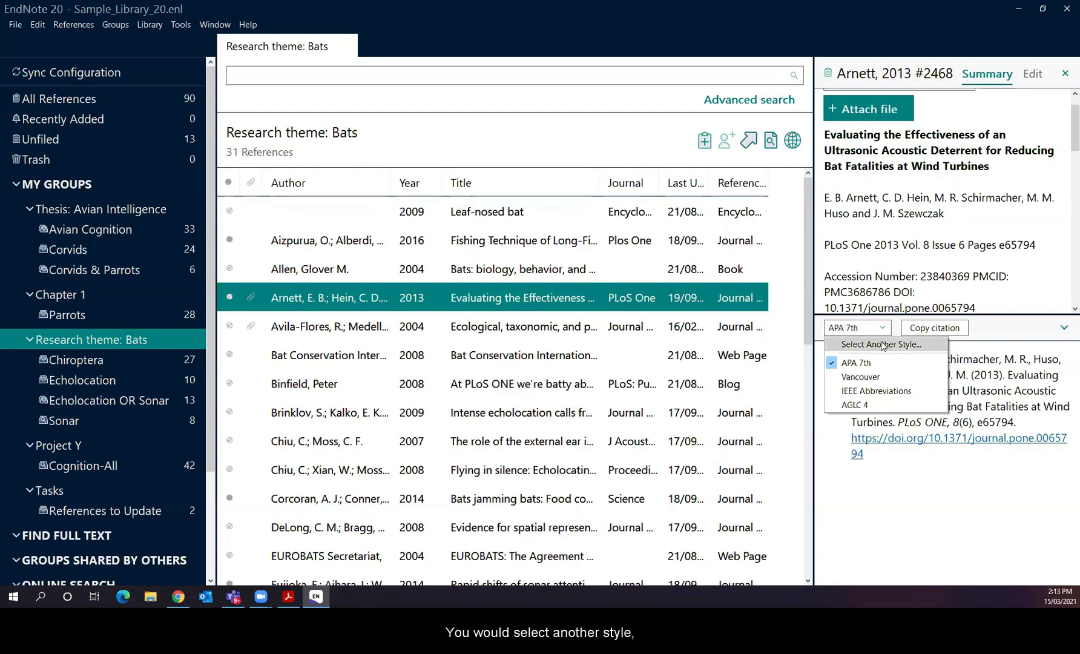
Search 'mla' in the Choose A Style dialog and apply MLA to the citation preview
{"action": "left_click", "coordinate": [879, 345]}
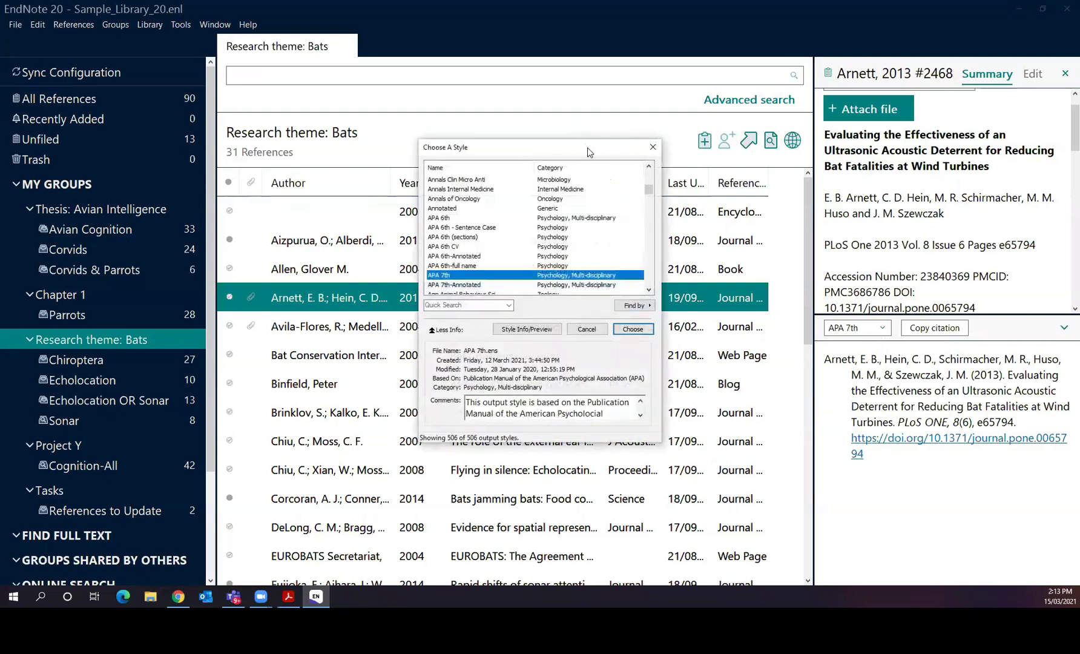
{"action": "left_click_drag", "start_coordinate": [589, 152], "coordinate": [749, 212]}
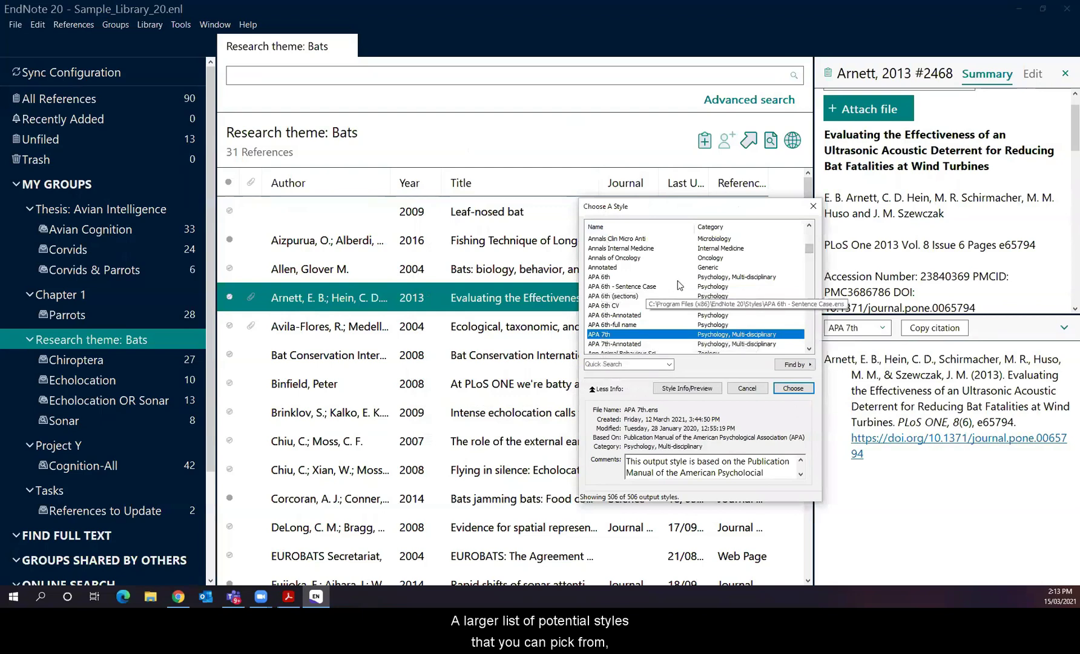
{"action": "scroll", "coordinate": [683, 280], "scroll_direction": "down", "scroll_amount": 10}
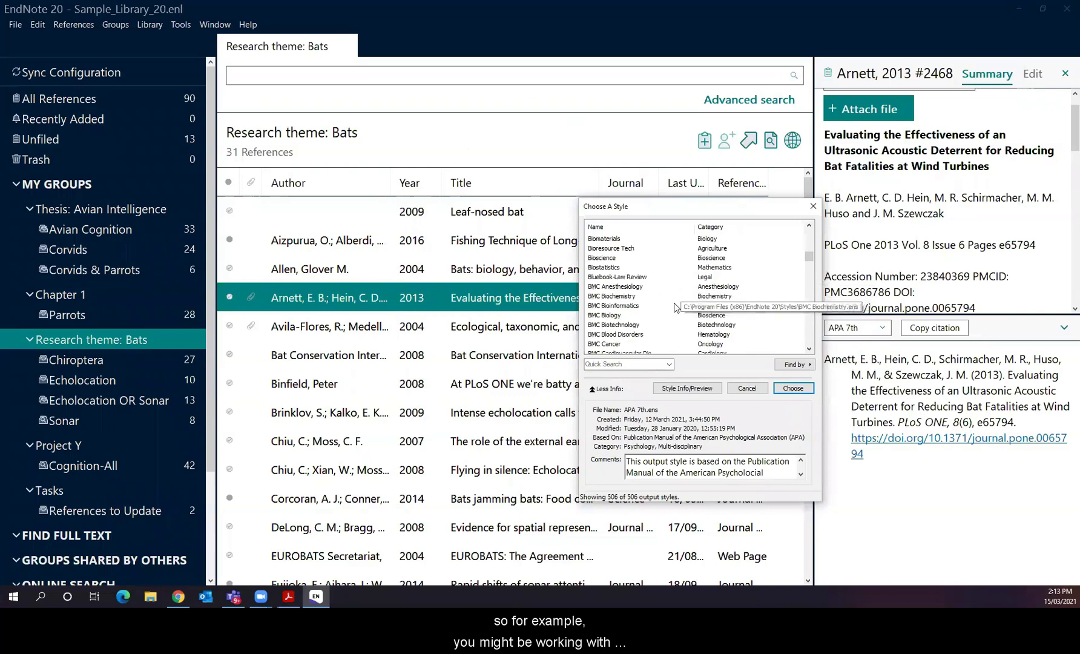
{"action": "scroll", "coordinate": [684, 303], "scroll_direction": "down", "scroll_amount": 4}
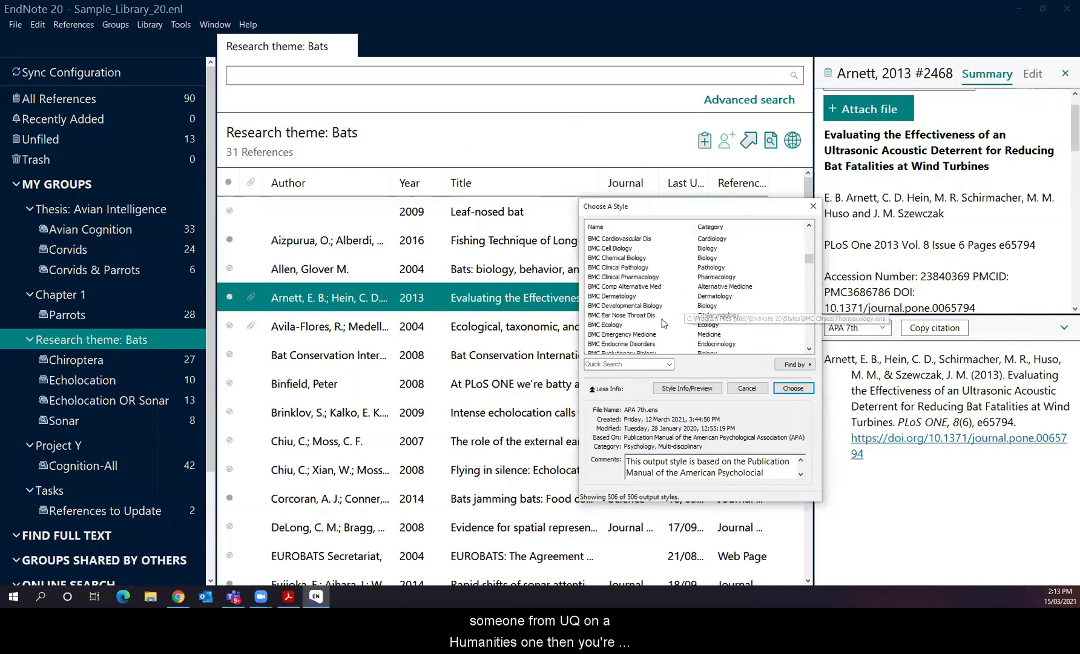
{"action": "left_click", "coordinate": [605, 365]}
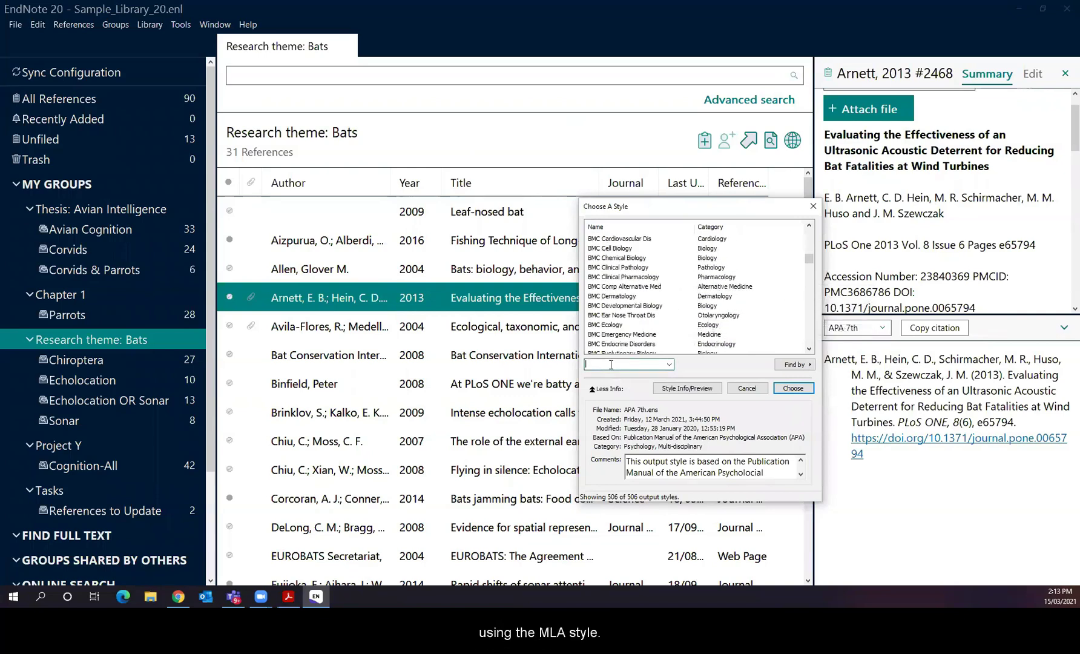
{"action": "type", "text": "mla"}
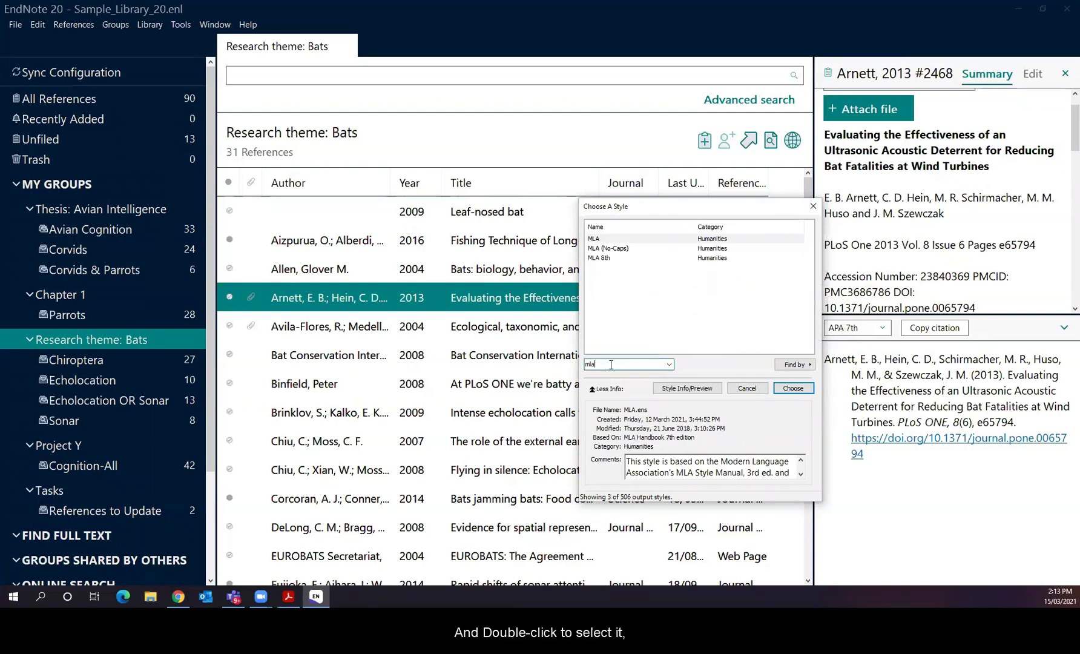
{"action": "double_click", "coordinate": [602, 238]}
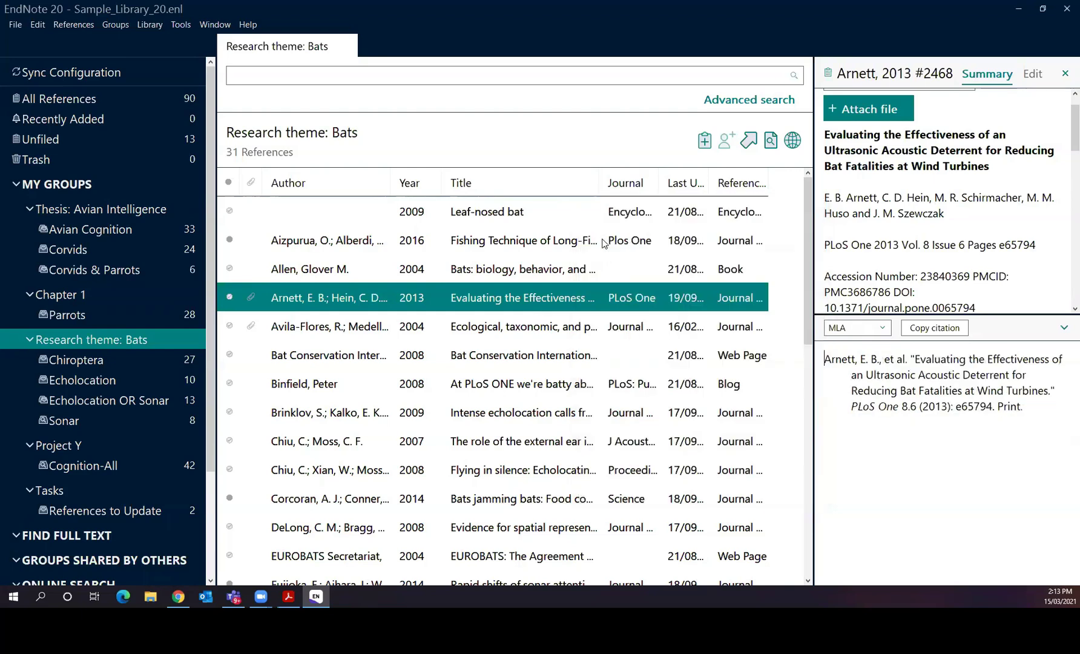
Return the citation preview to APA 7th, enlarge the summary area, and highlight the citation's end
{"action": "left_click", "coordinate": [883, 327]}
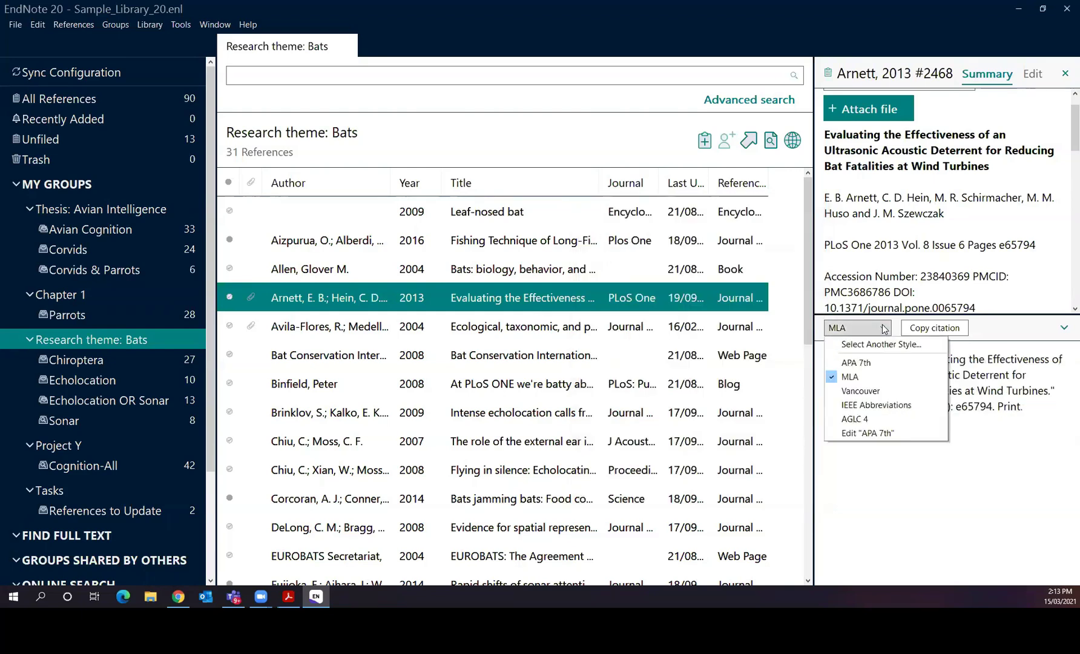
{"action": "left_click", "coordinate": [862, 363]}
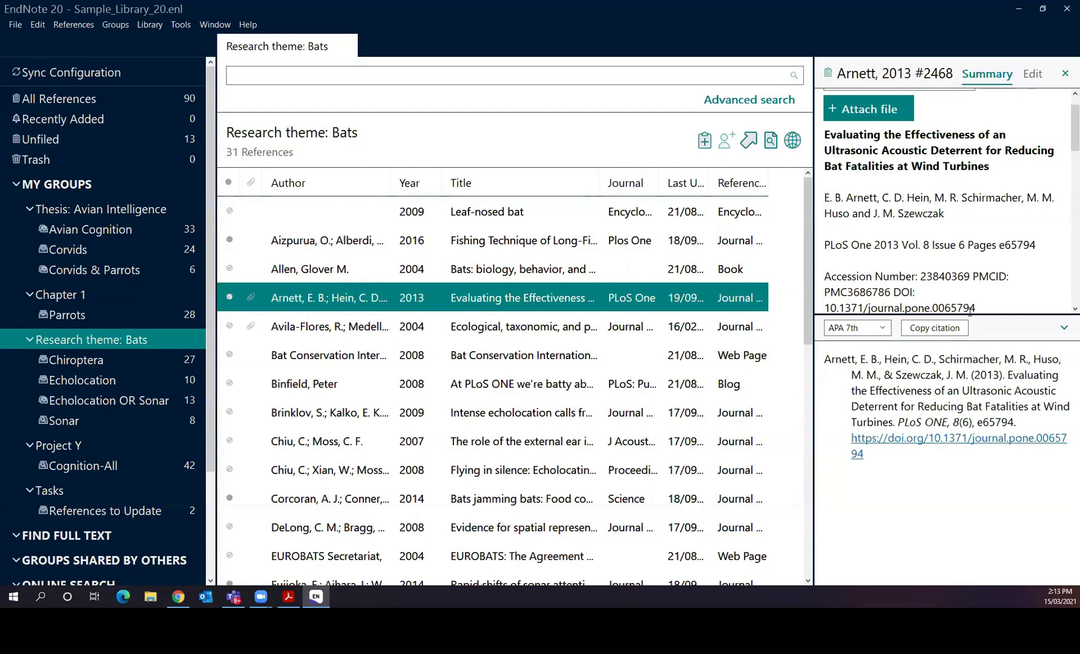
{"action": "left_click_drag", "start_coordinate": [993, 315], "coordinate": [993, 334]}
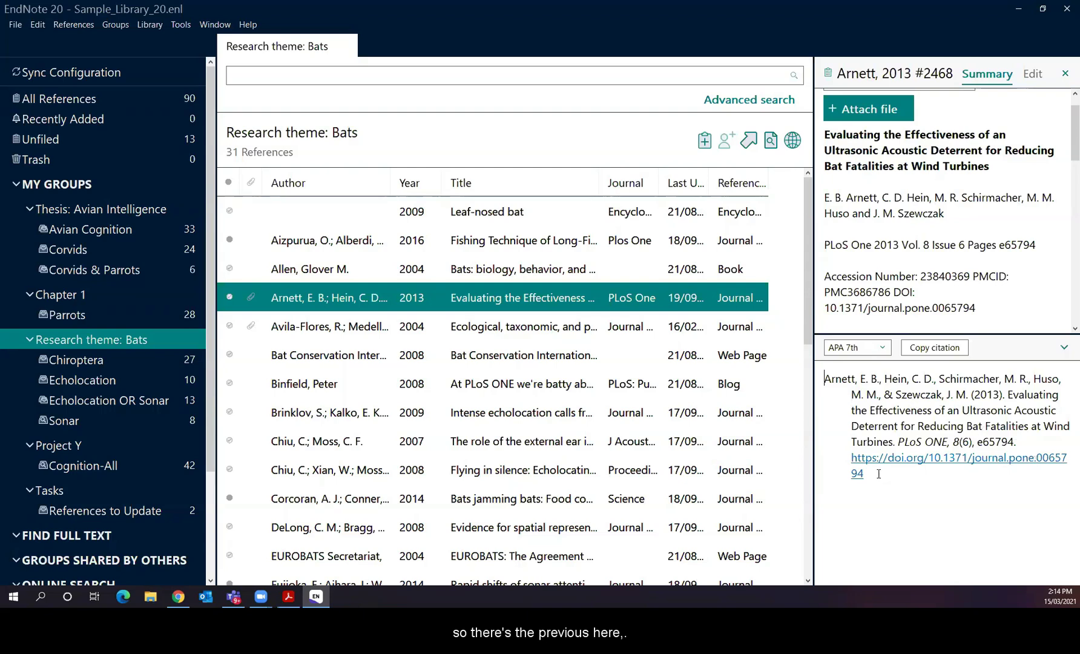
{"action": "left_click_drag", "start_coordinate": [881, 471], "coordinate": [818, 380]}
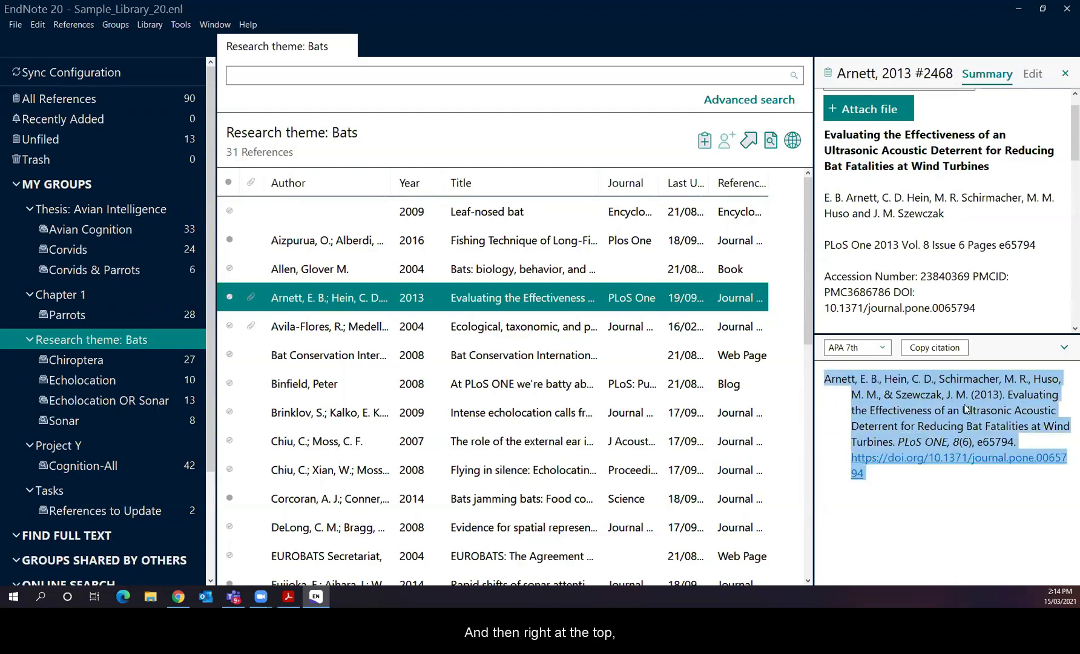
Open the Arnett 2013 record in a widened Edit panel, leaving its type as Journal Article
{"action": "left_click", "coordinate": [1033, 75]}
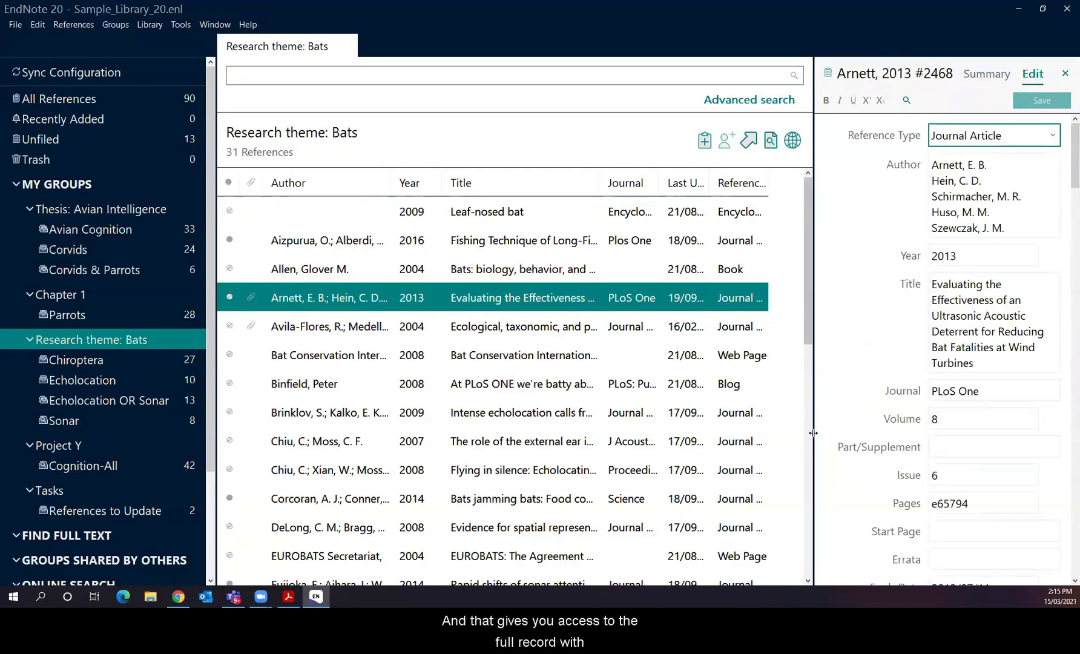
{"action": "left_click_drag", "start_coordinate": [815, 431], "coordinate": [718, 428]}
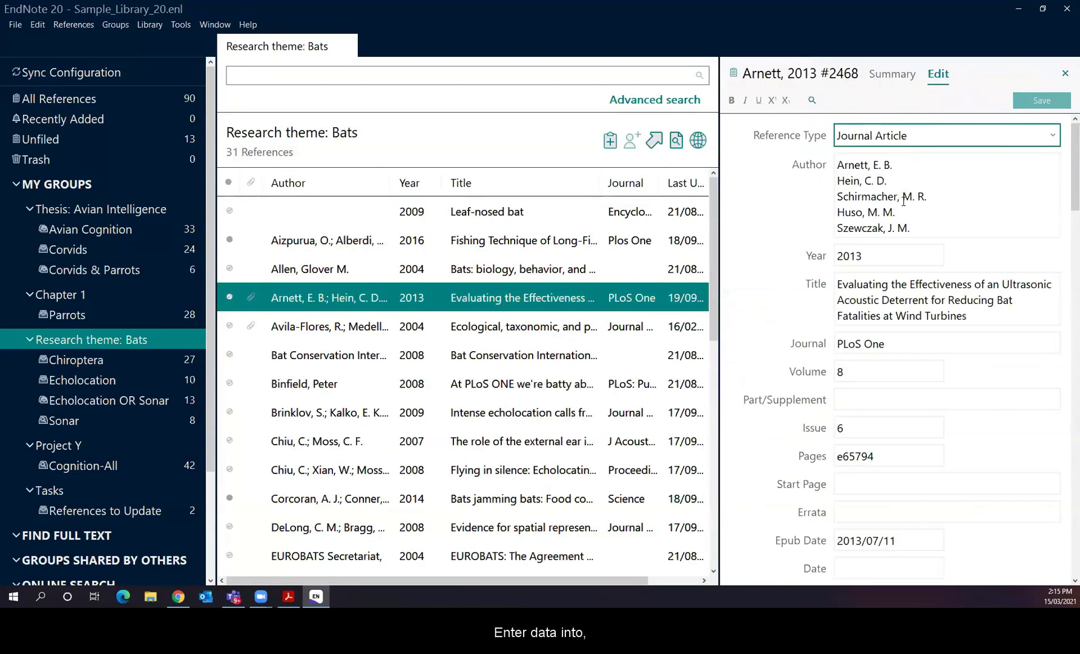
{"action": "scroll", "coordinate": [900, 210], "scroll_direction": "down", "scroll_amount": 1}
{"action": "scroll", "coordinate": [900, 211], "scroll_direction": "down", "scroll_amount": 1}
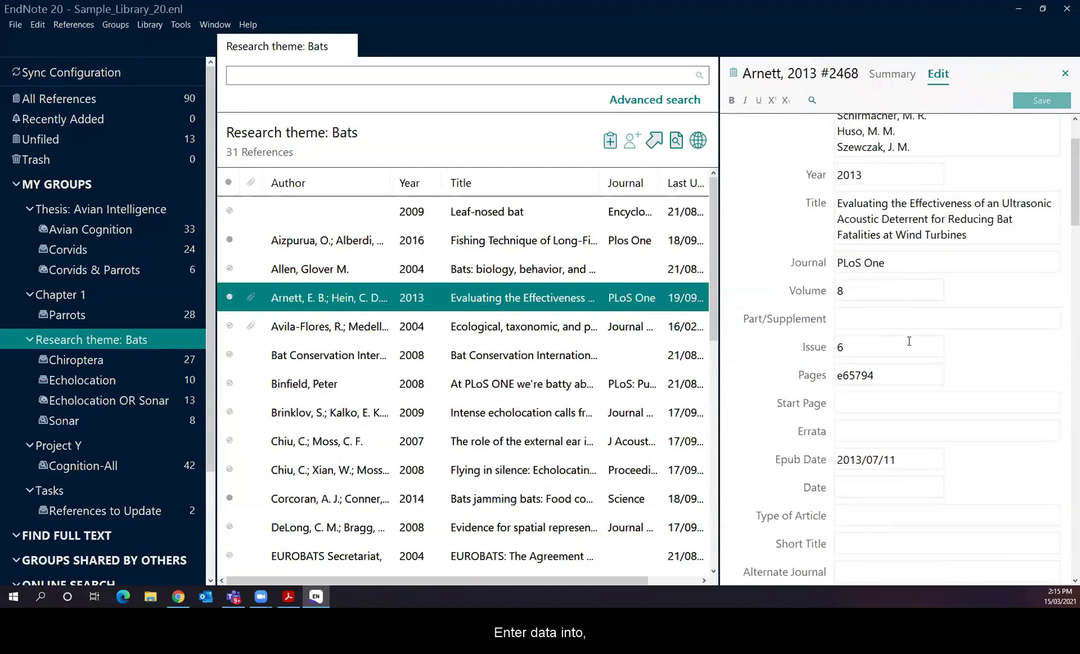
{"action": "scroll", "coordinate": [909, 341], "scroll_direction": "down", "scroll_amount": 2}
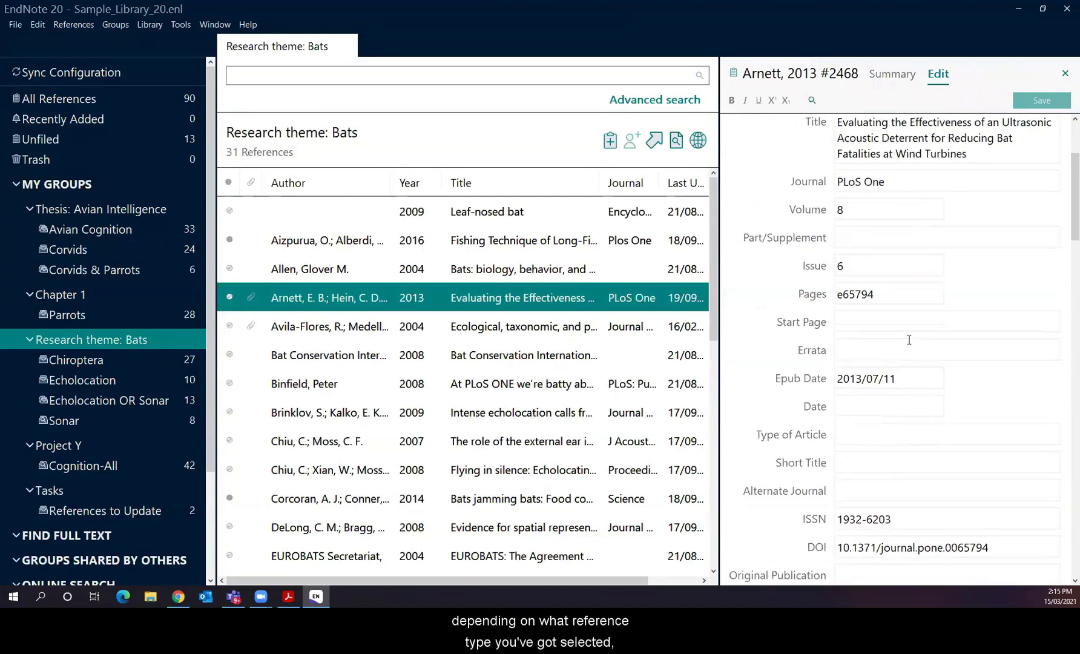
{"action": "scroll", "coordinate": [911, 344], "scroll_direction": "up", "scroll_amount": 1}
{"action": "scroll", "coordinate": [909, 345], "scroll_direction": "up", "scroll_amount": 2}
{"action": "scroll", "coordinate": [899, 341], "scroll_direction": "up", "scroll_amount": 1}
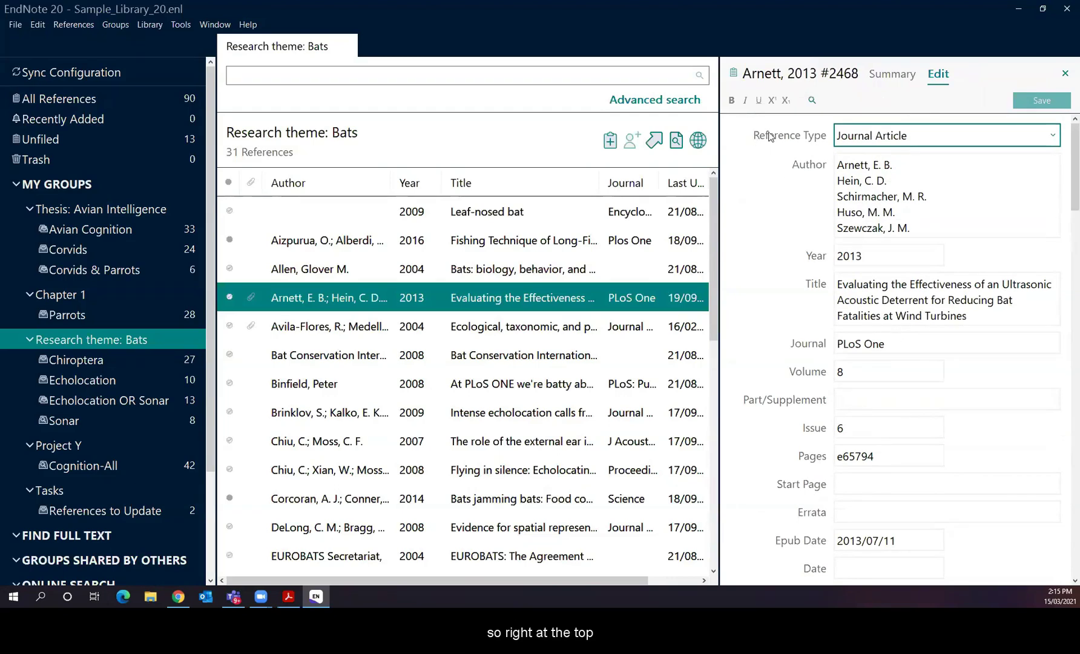
{"action": "left_click", "coordinate": [1053, 136]}
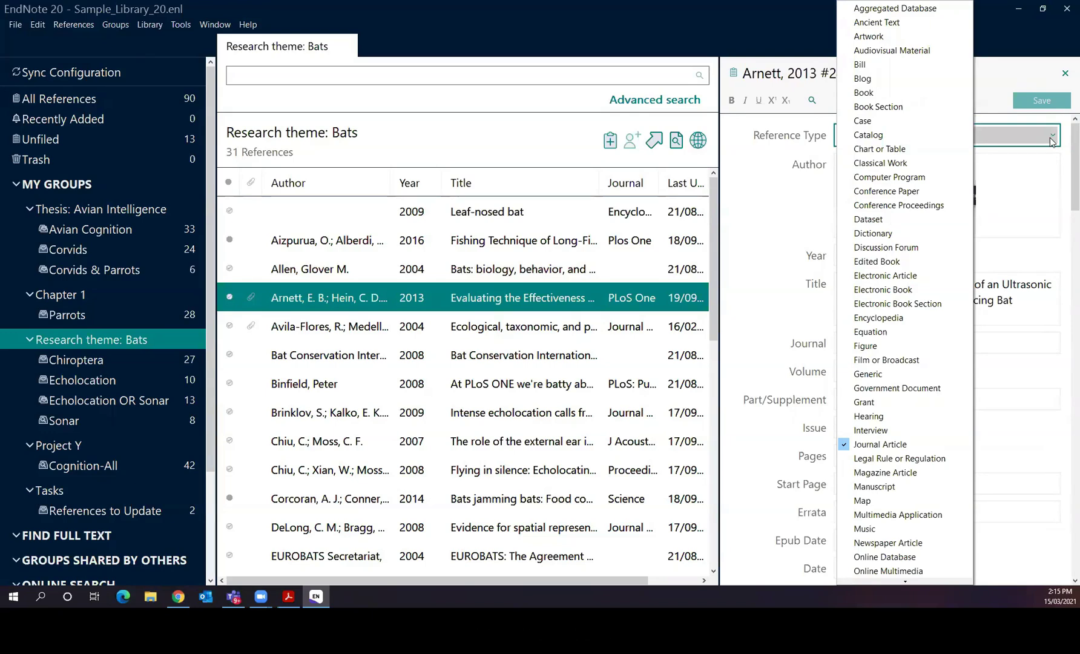
{"action": "left_click", "coordinate": [747, 222]}
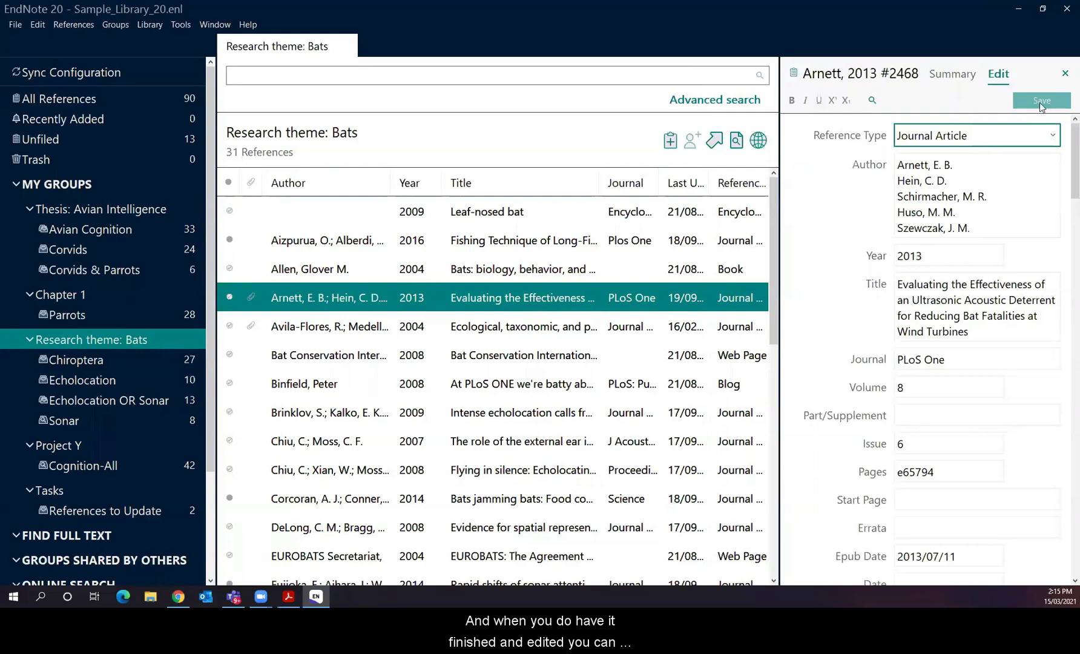
Return the Arnett 2013 reference to Summary view and check the pone.0065794.pdf attachment's options
{"action": "left_click", "coordinate": [1065, 73]}
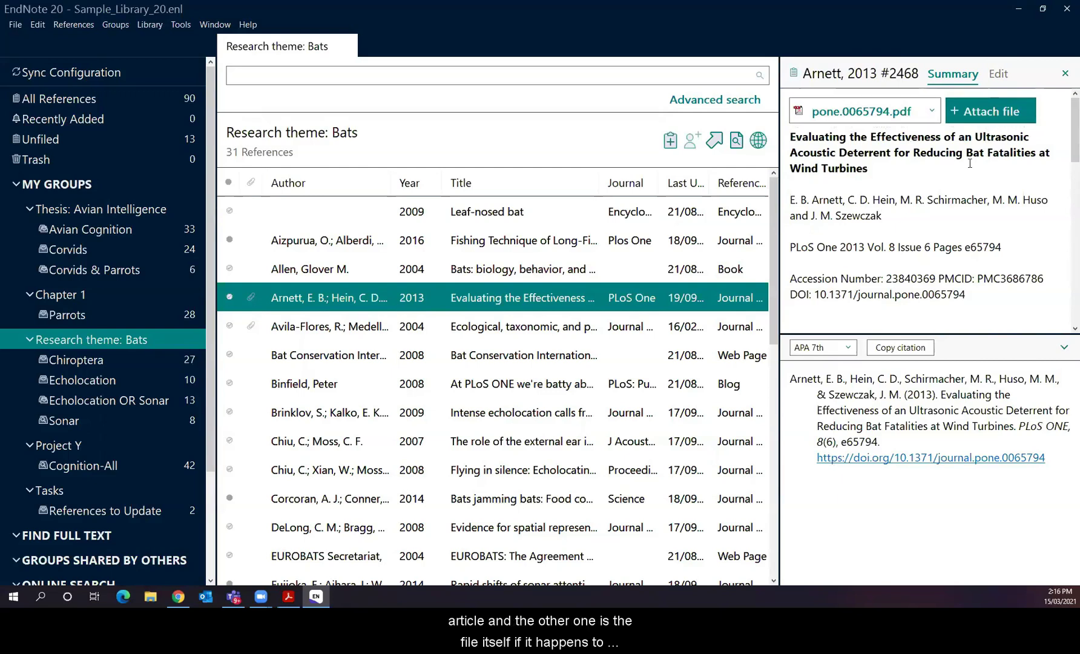
{"action": "left_click", "coordinate": [933, 112]}
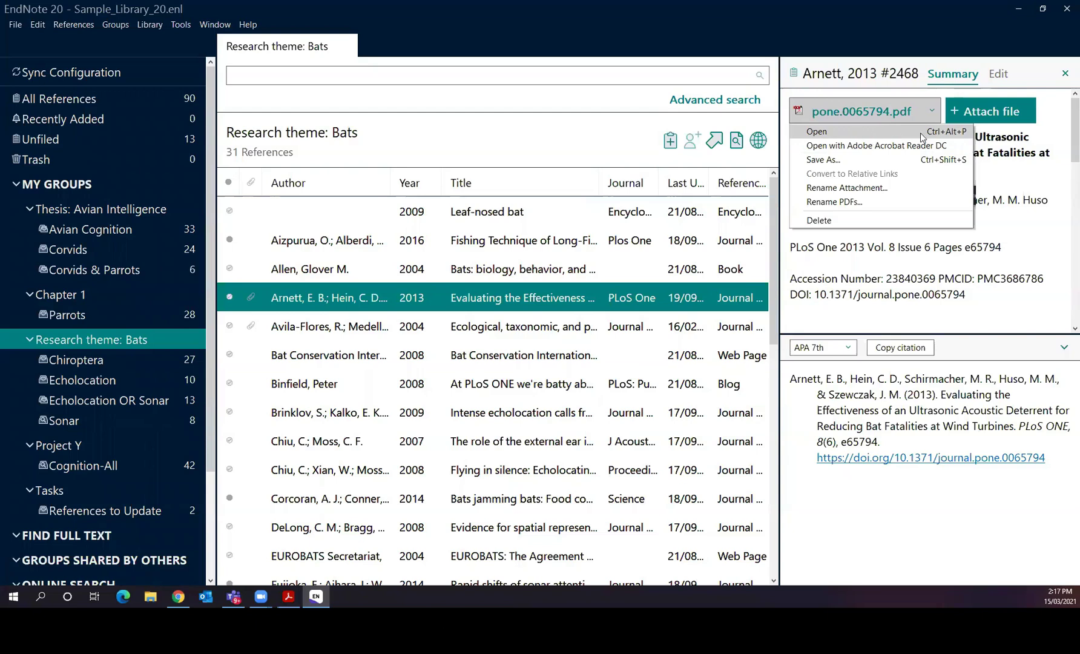
{"action": "left_click", "coordinate": [889, 133]}
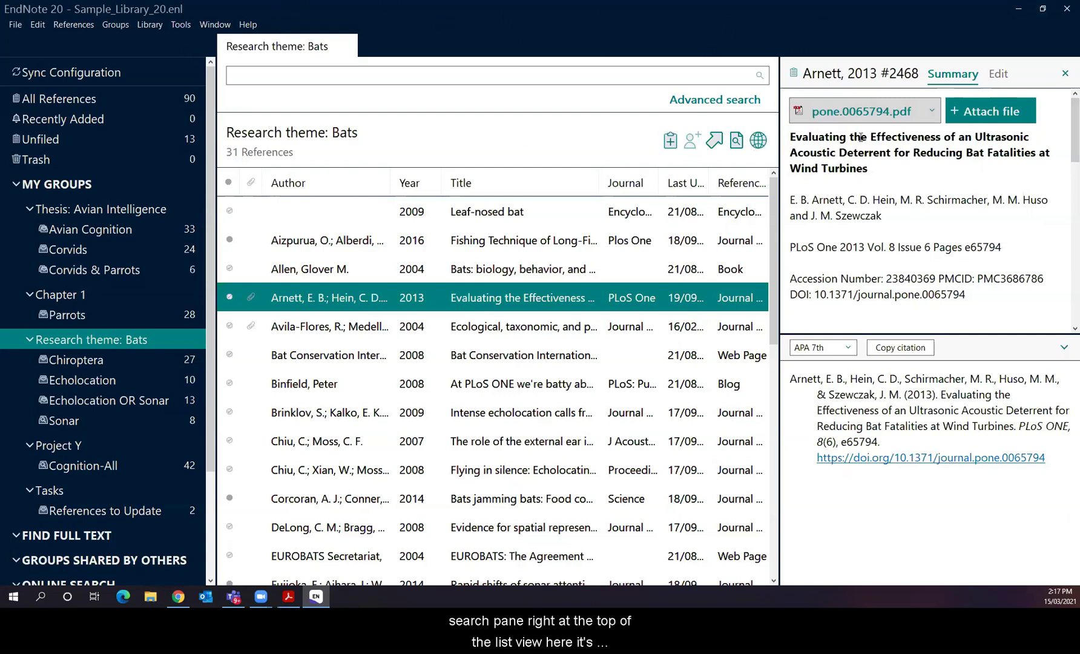
Open the advanced search form and set its first row to search the Title field
{"action": "left_click", "coordinate": [353, 70]}
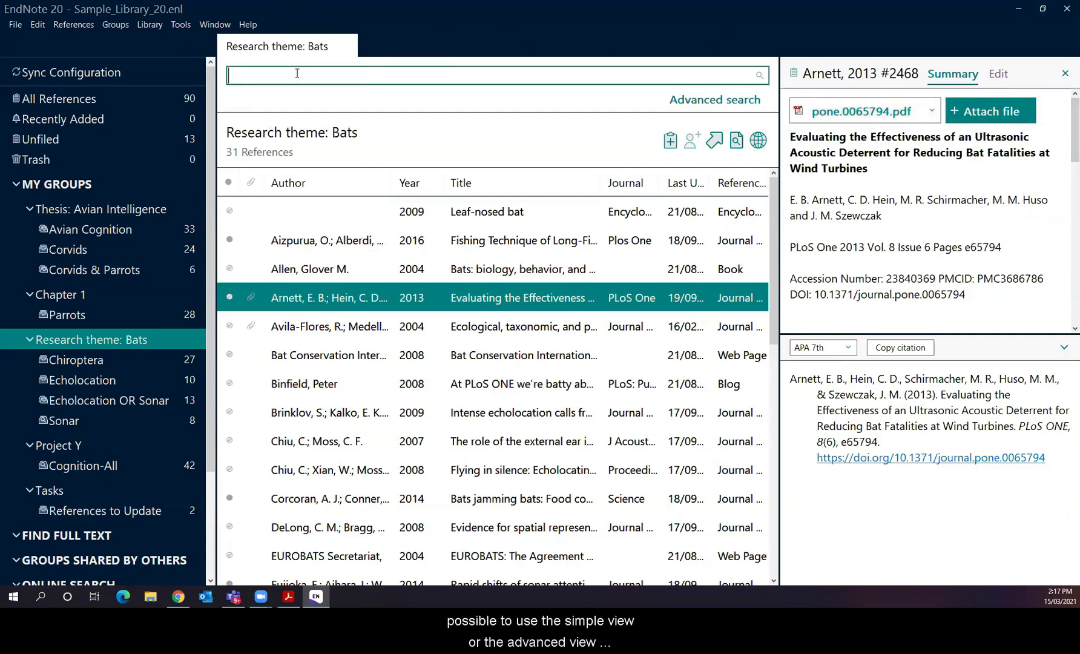
{"action": "left_click", "coordinate": [707, 100]}
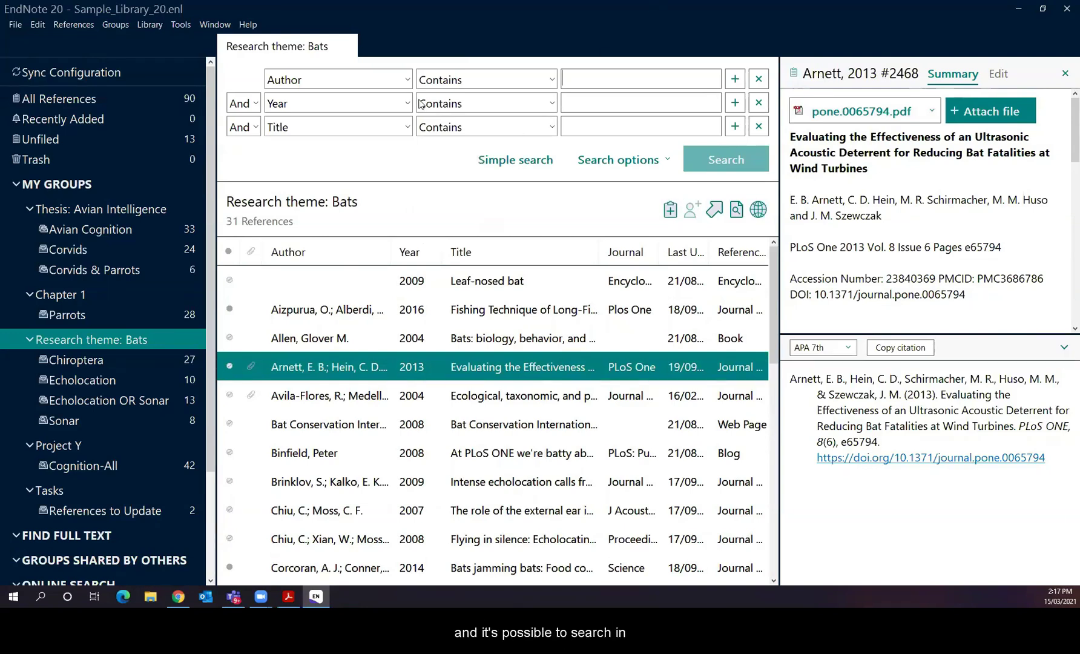
{"action": "left_click", "coordinate": [407, 82]}
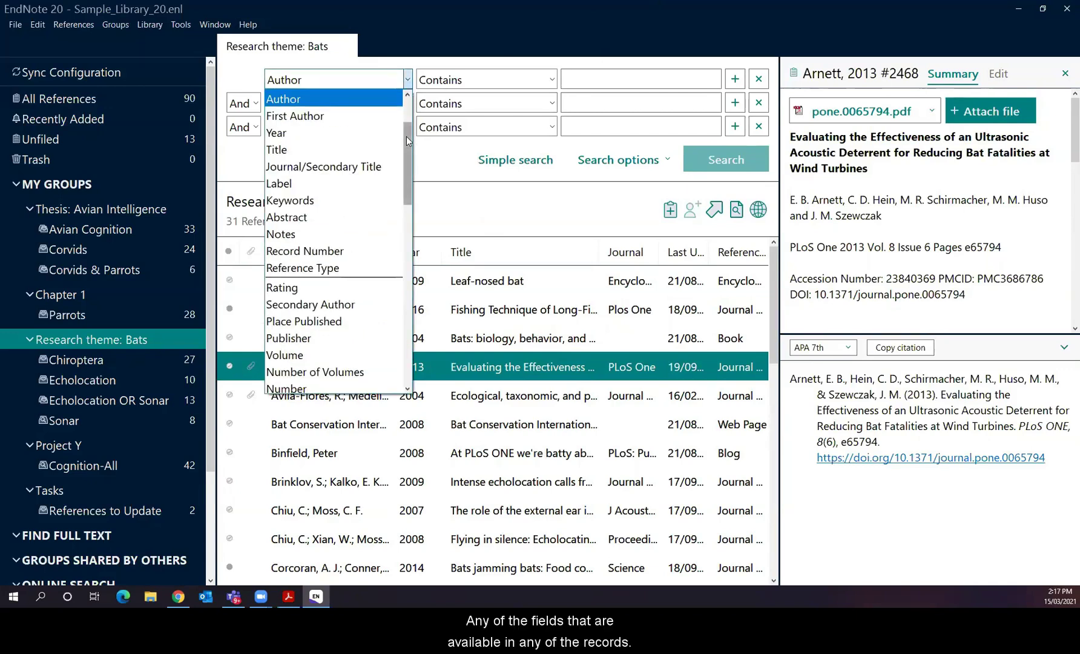
{"action": "left_click_drag", "start_coordinate": [406, 135], "coordinate": [408, 101]}
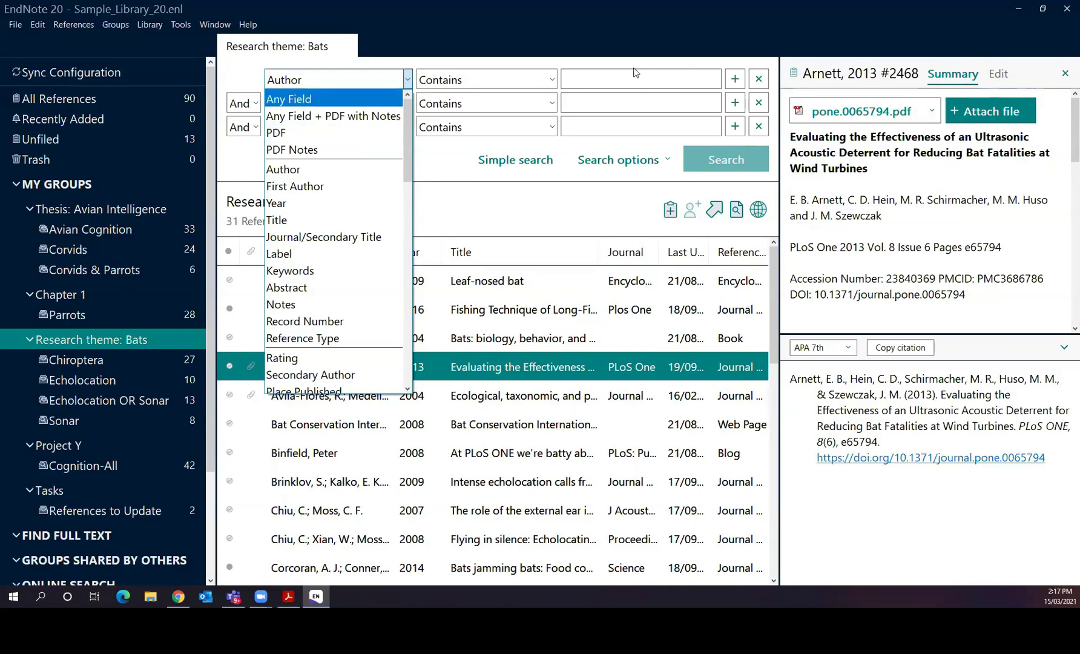
{"action": "left_click", "coordinate": [291, 221]}
Search the Bats group for titles containing 'evolutionary', dismissing the no-matches message
{"action": "left_click", "coordinate": [590, 79]}
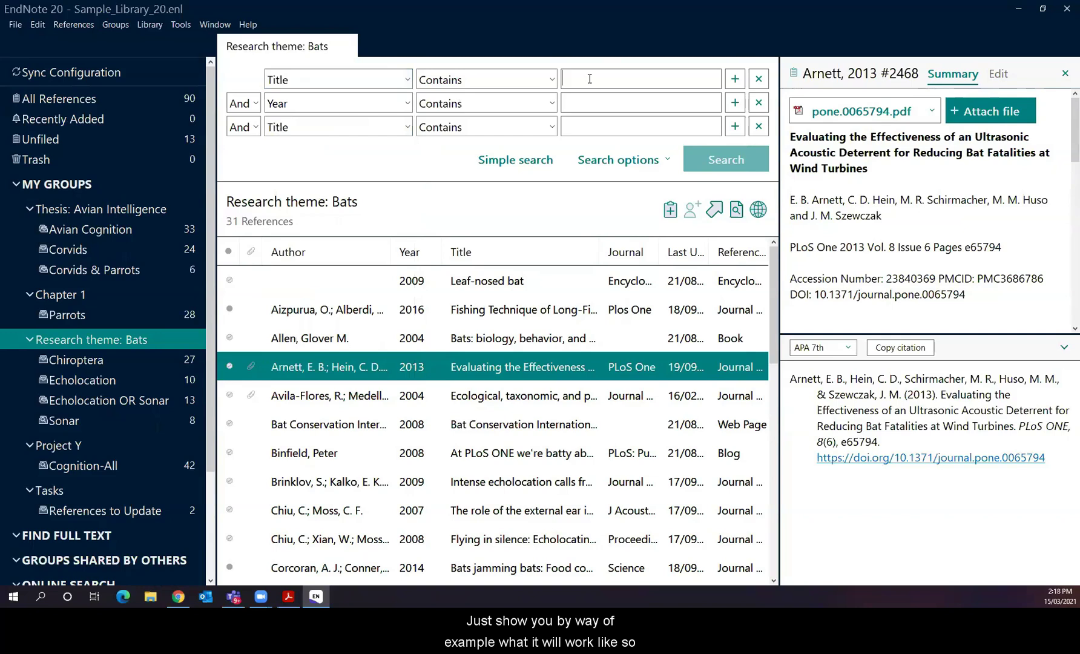
{"action": "type", "text": "evo"}
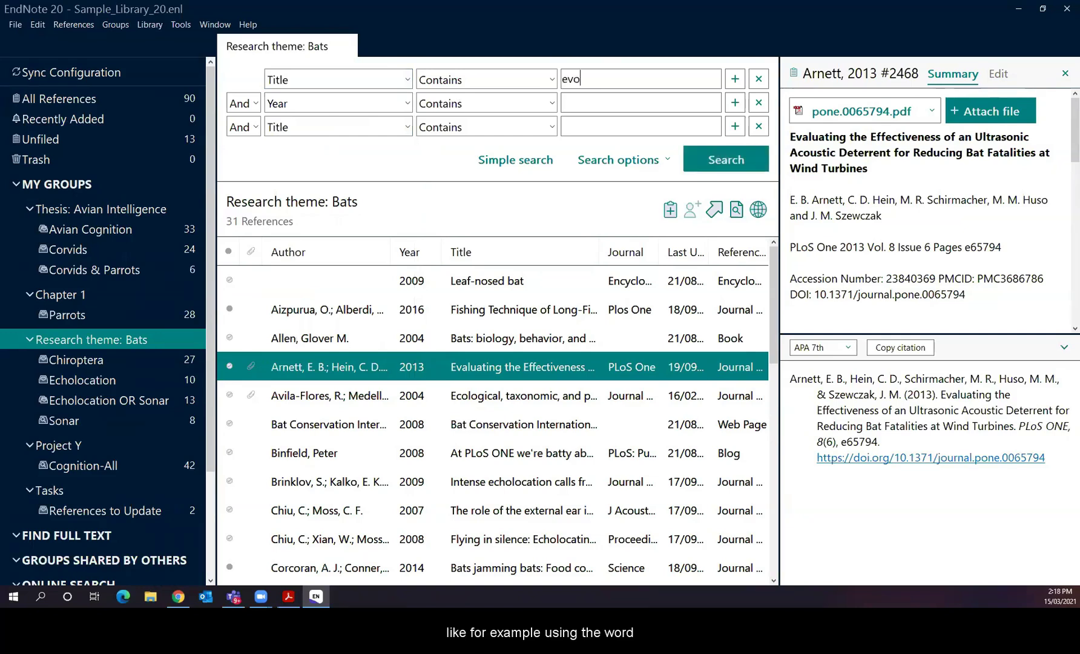
{"action": "type", "text": "lutionary"}
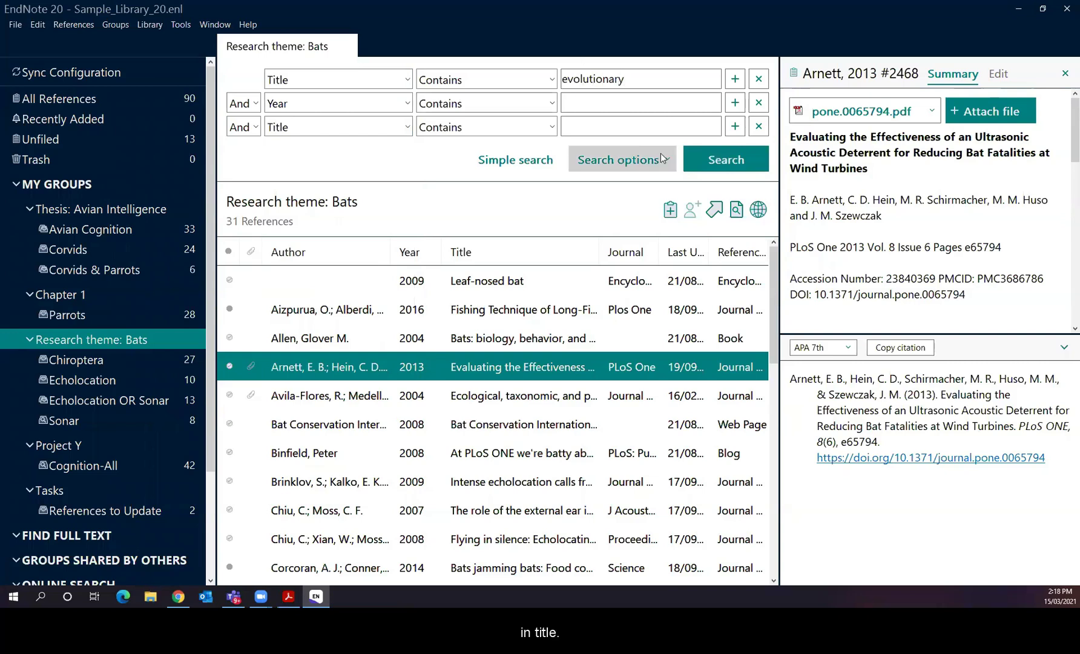
{"action": "left_click", "coordinate": [721, 162]}
{"action": "left_click", "coordinate": [609, 299]}
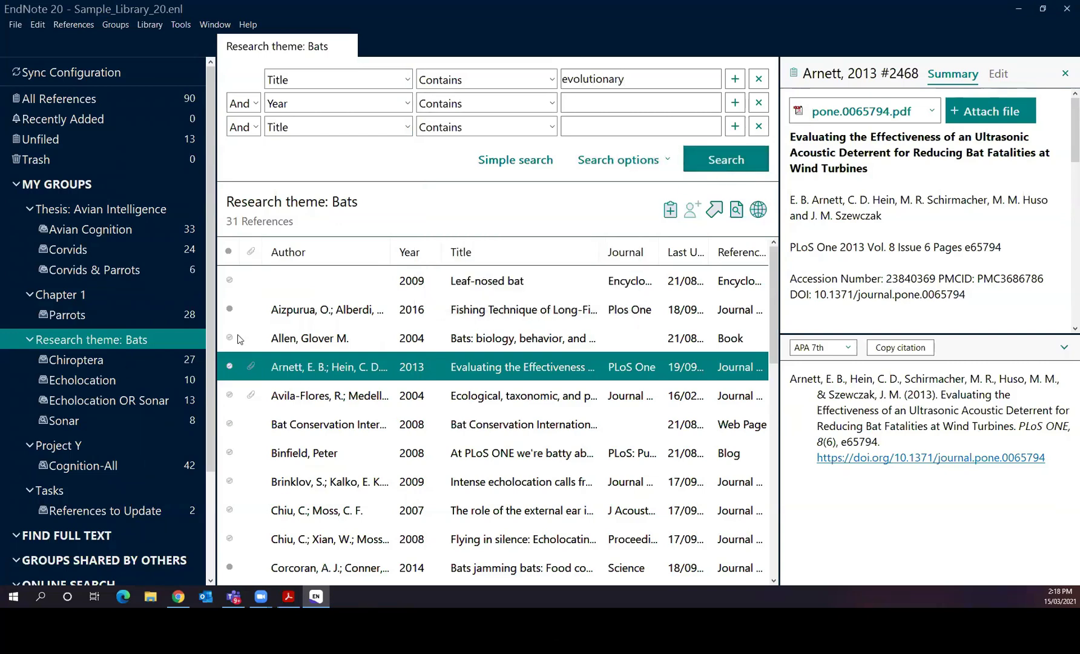
Rerun the 'evolutionary' title search on All References, returning one 2012 edited book
{"action": "left_click", "coordinate": [64, 101]}
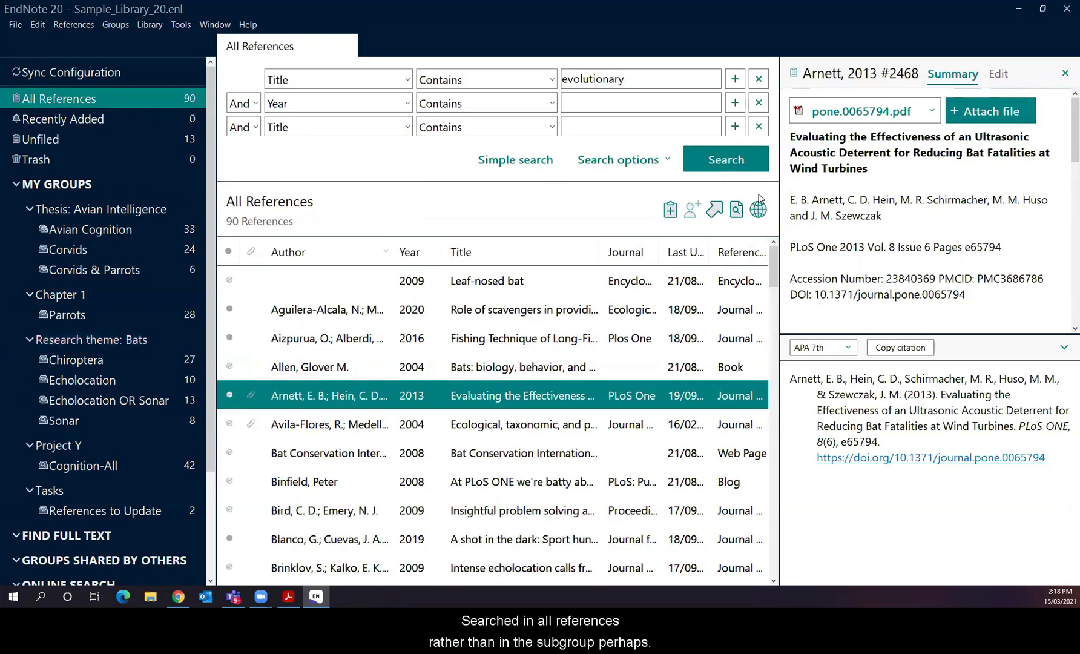
{"action": "left_click", "coordinate": [726, 161]}
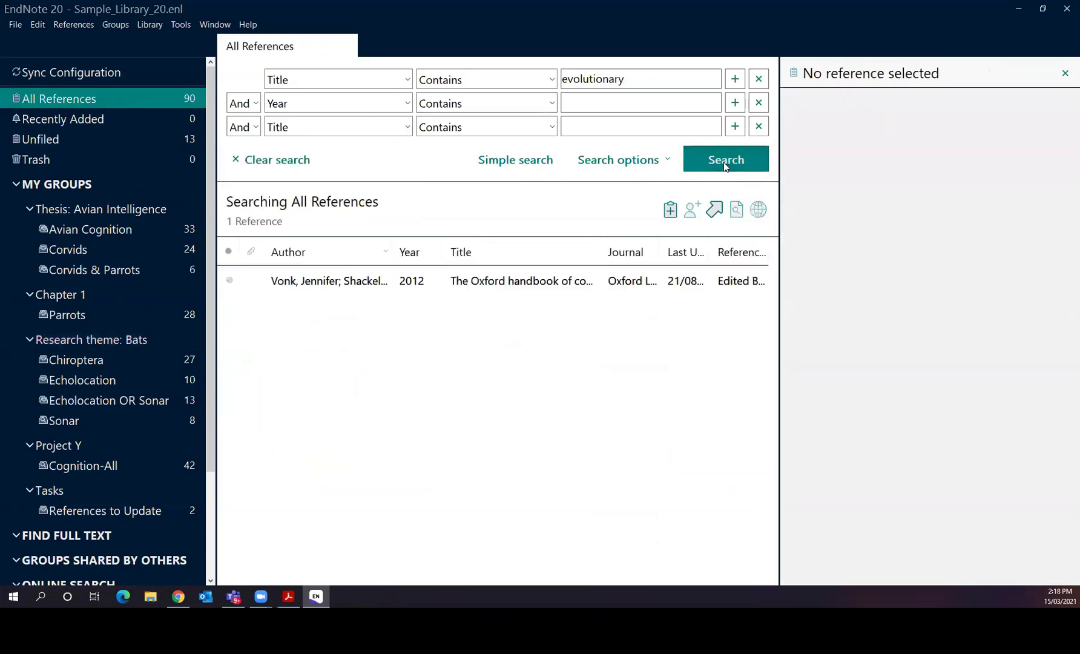